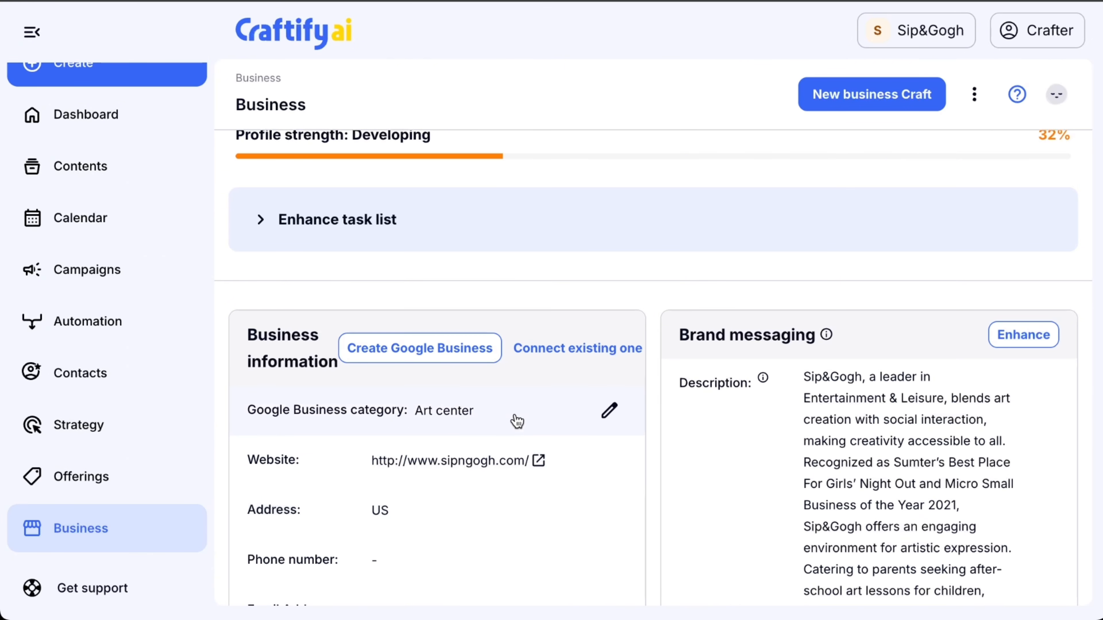
Connect the existing Google Business profile to the business information, authorizing access through Google sign-in.
scroll(516, 420, "down", 1)
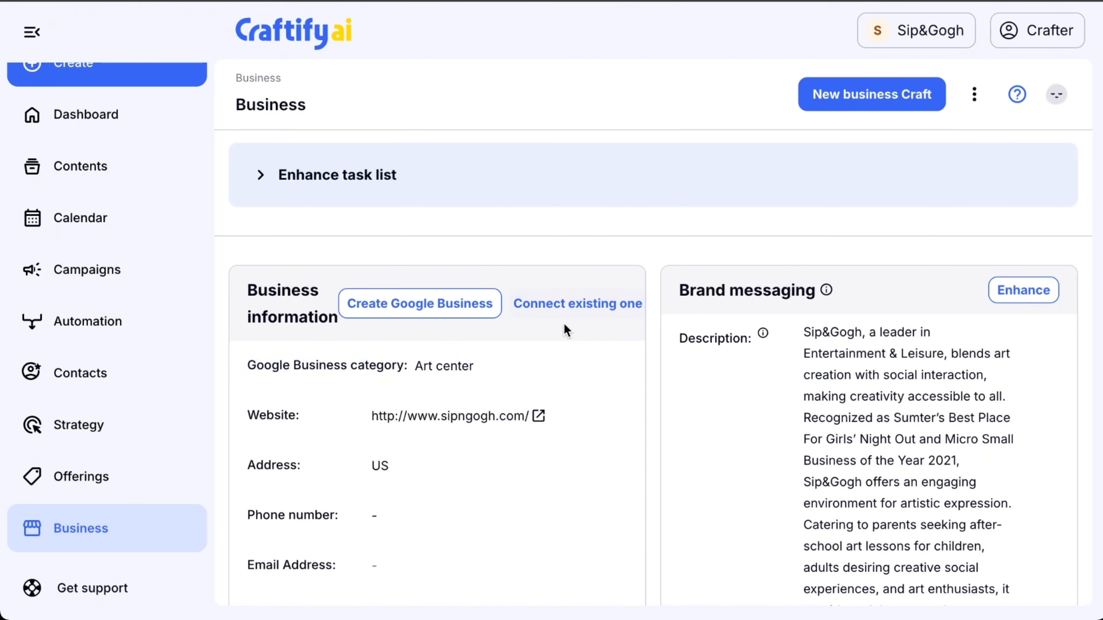
left_click(576, 313)
left_click(616, 295)
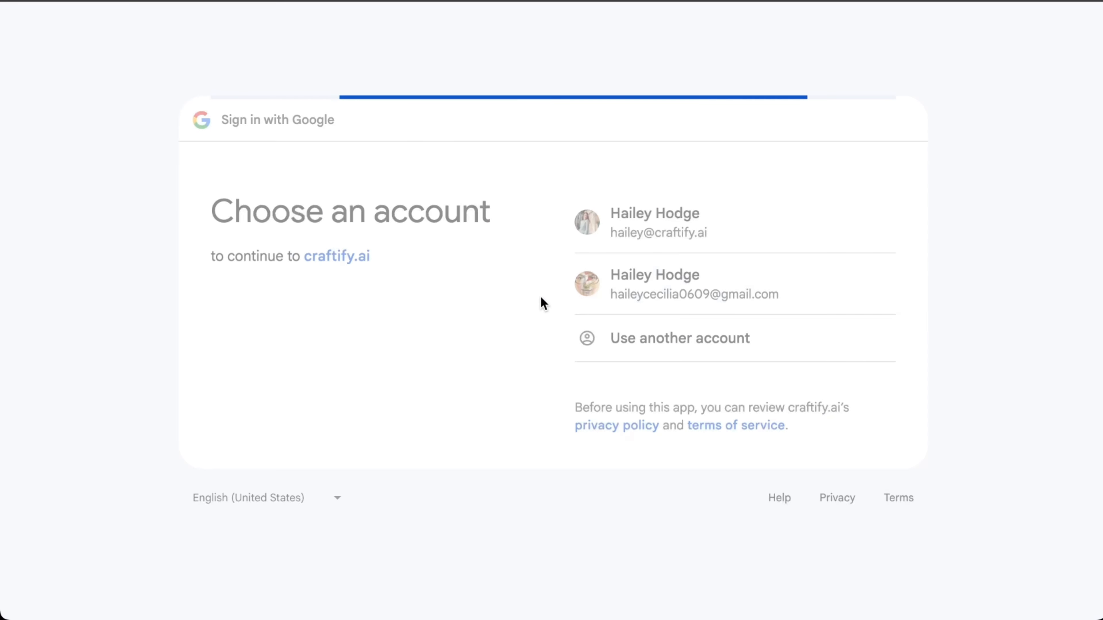
left_click(826, 514)
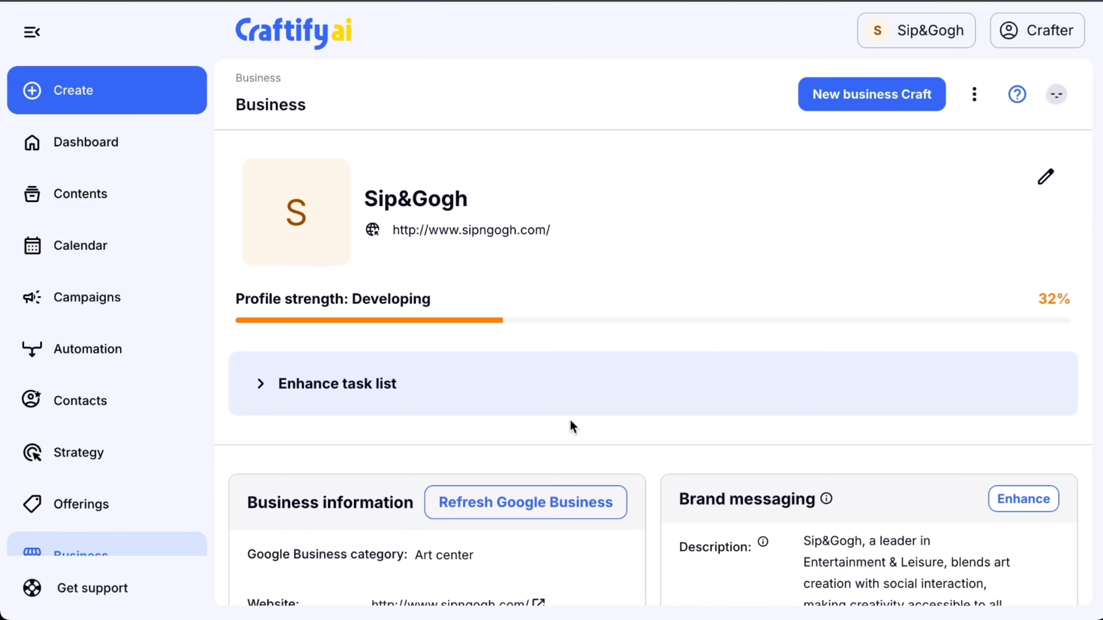
Fill in the business's email address in the business information and save it.
scroll(571, 421, "down", 4)
scroll(572, 425, "down", 1)
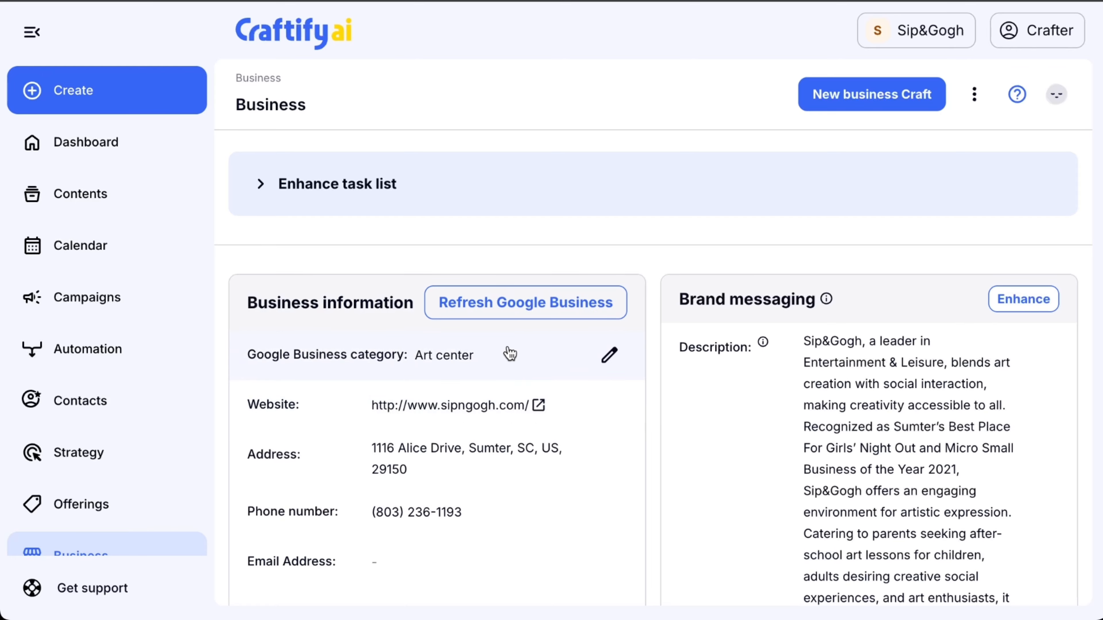
scroll(511, 351, "down", 2)
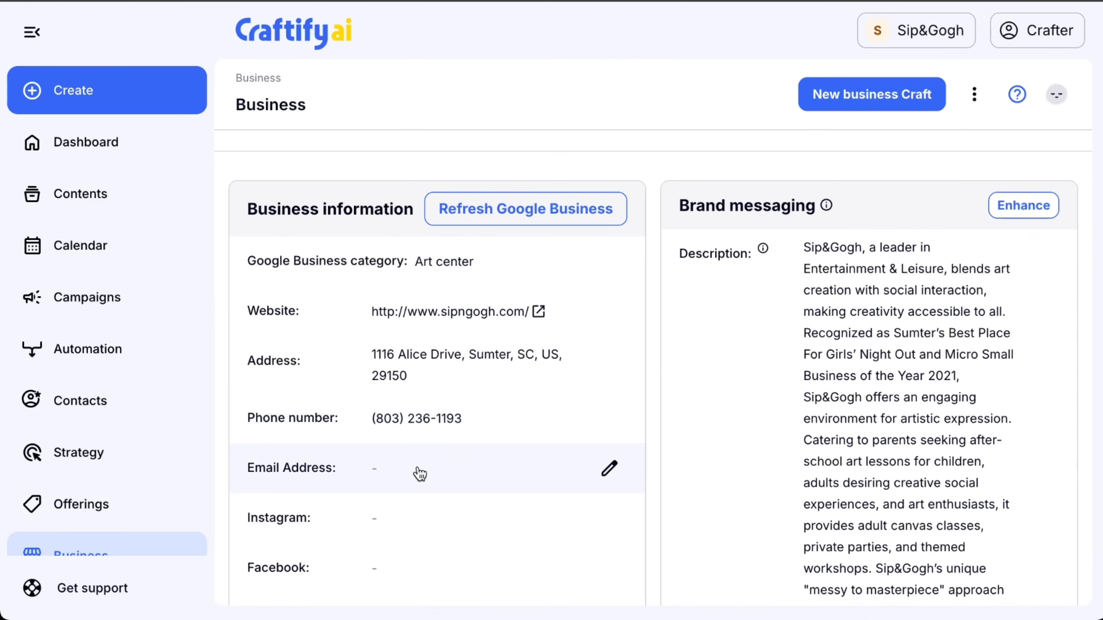
scroll(418, 472, "down", 3)
scroll(419, 473, "down", 7)
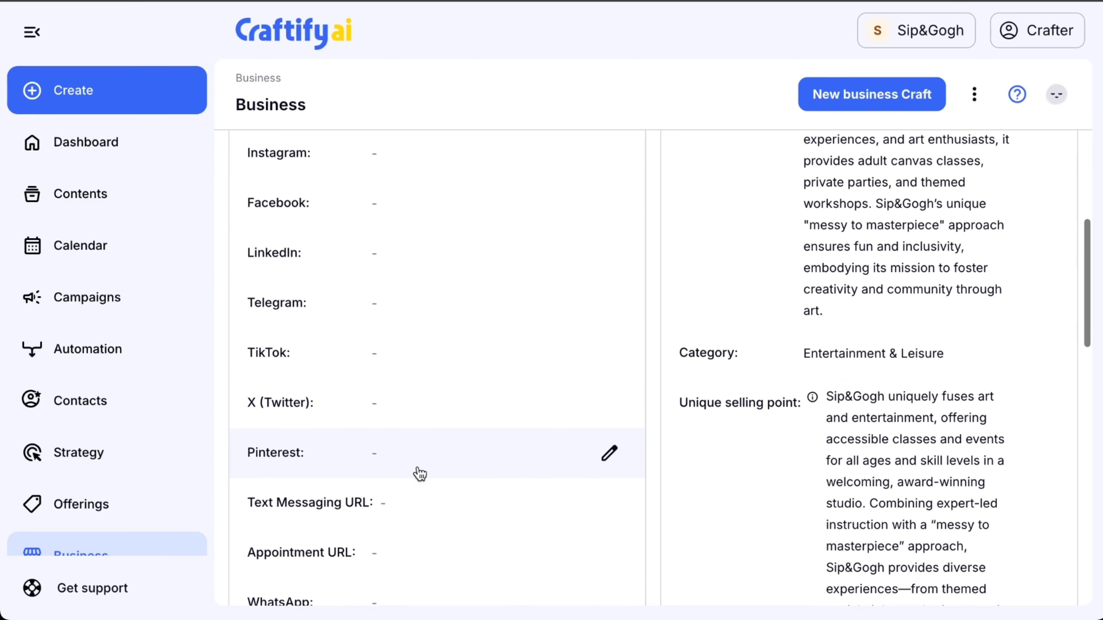
scroll(420, 474, "up", 8)
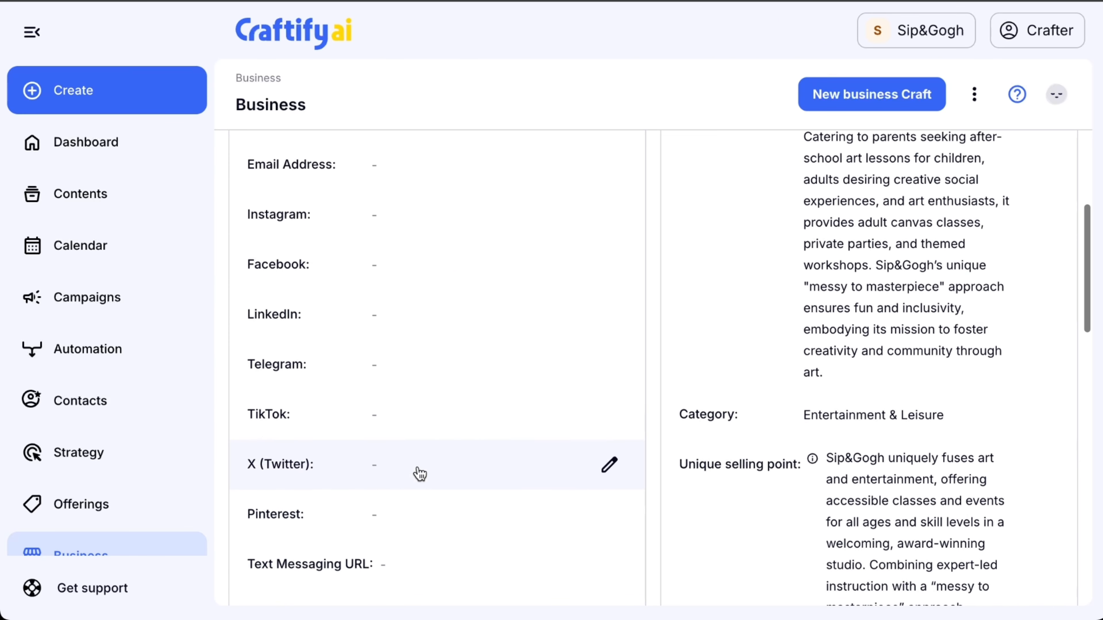
scroll(419, 472, "up", 1)
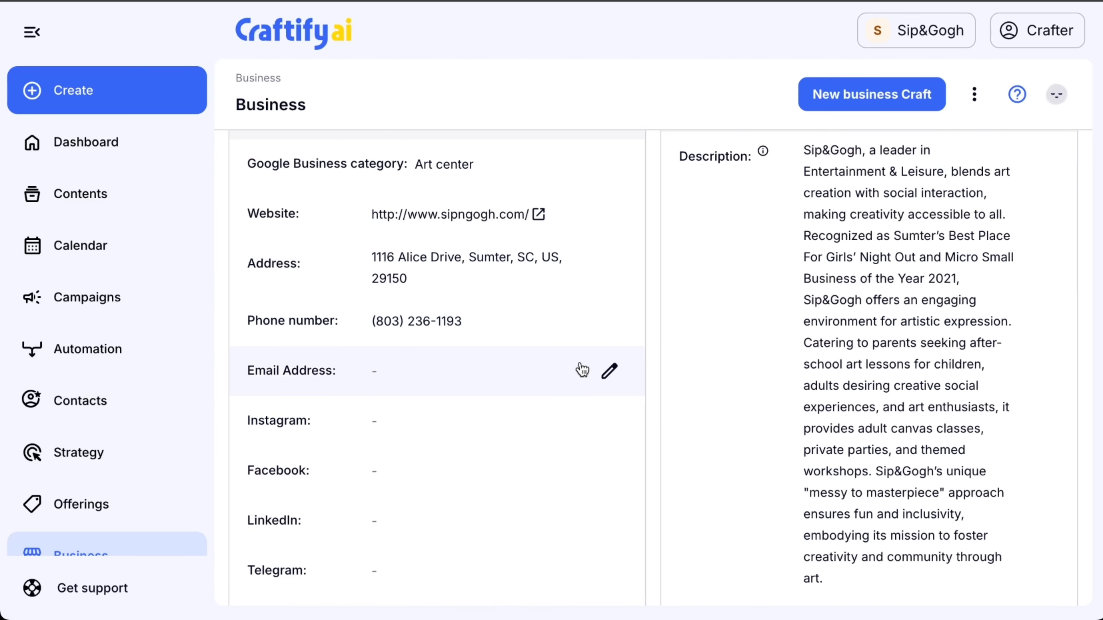
left_click(610, 372)
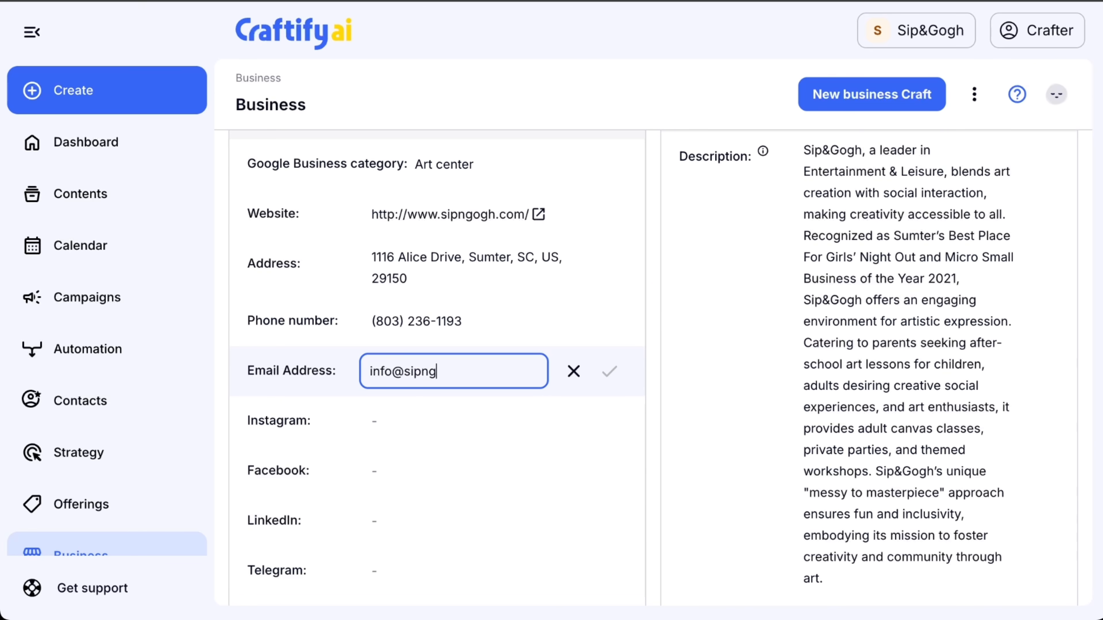
left_click(610, 372)
Set both the Instagram and Facebook handles in the business information to sipngogh.
left_click(467, 434)
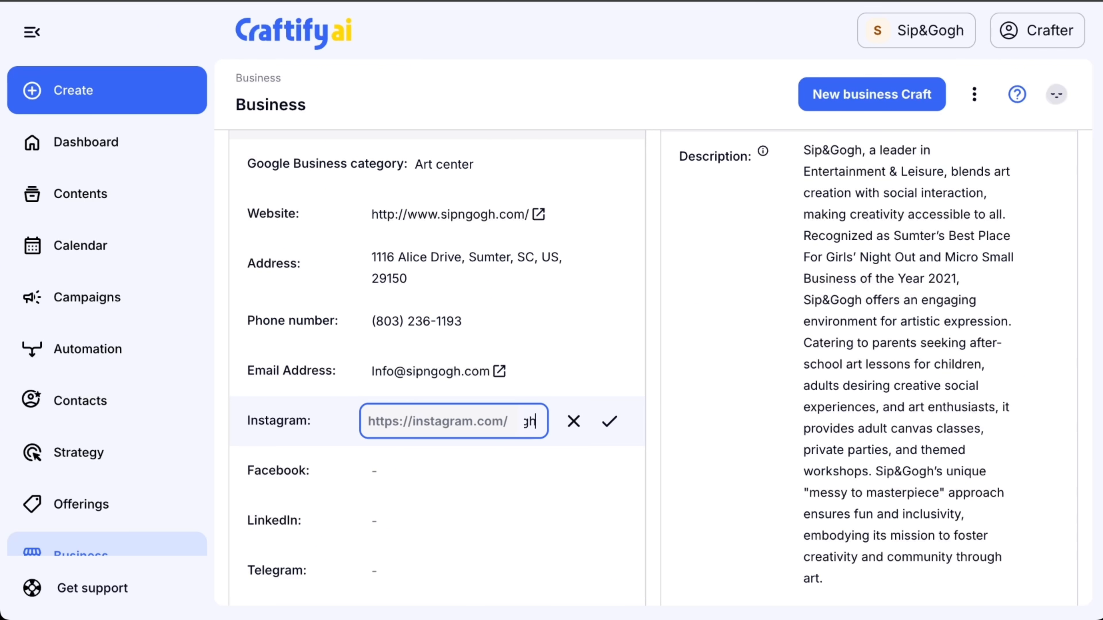
type("sipngogh")
left_click(610, 421)
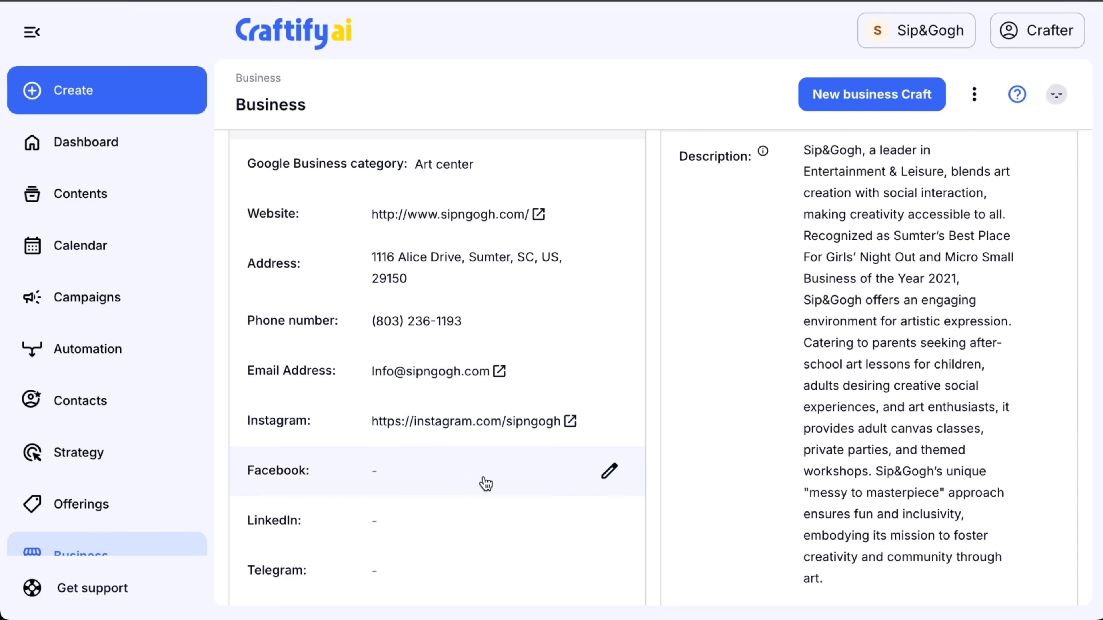
left_click(606, 473)
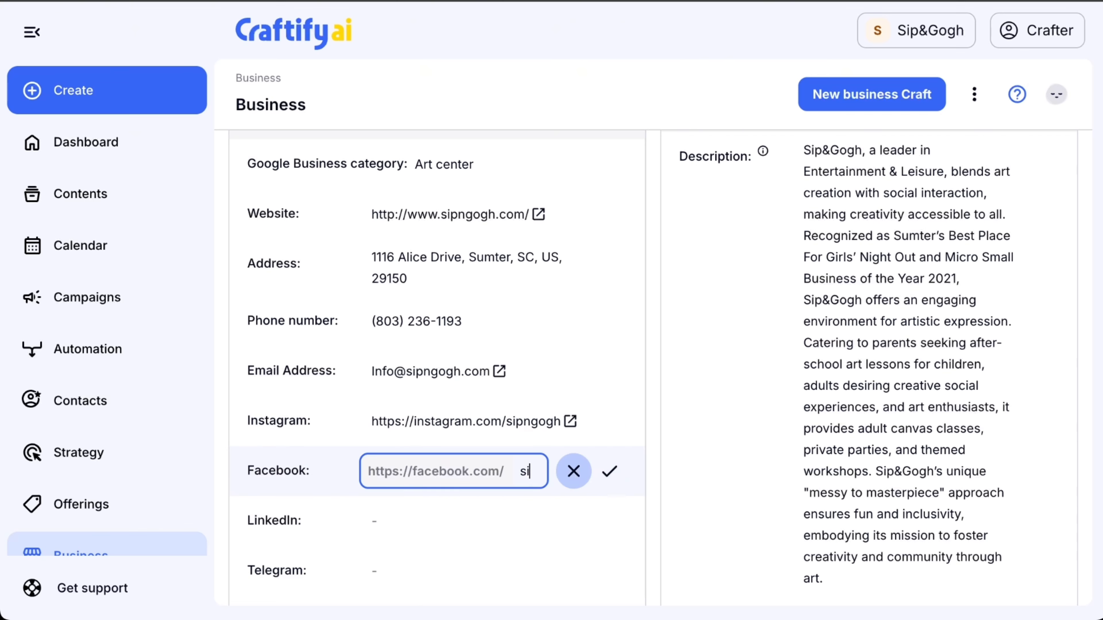
left_click(609, 471)
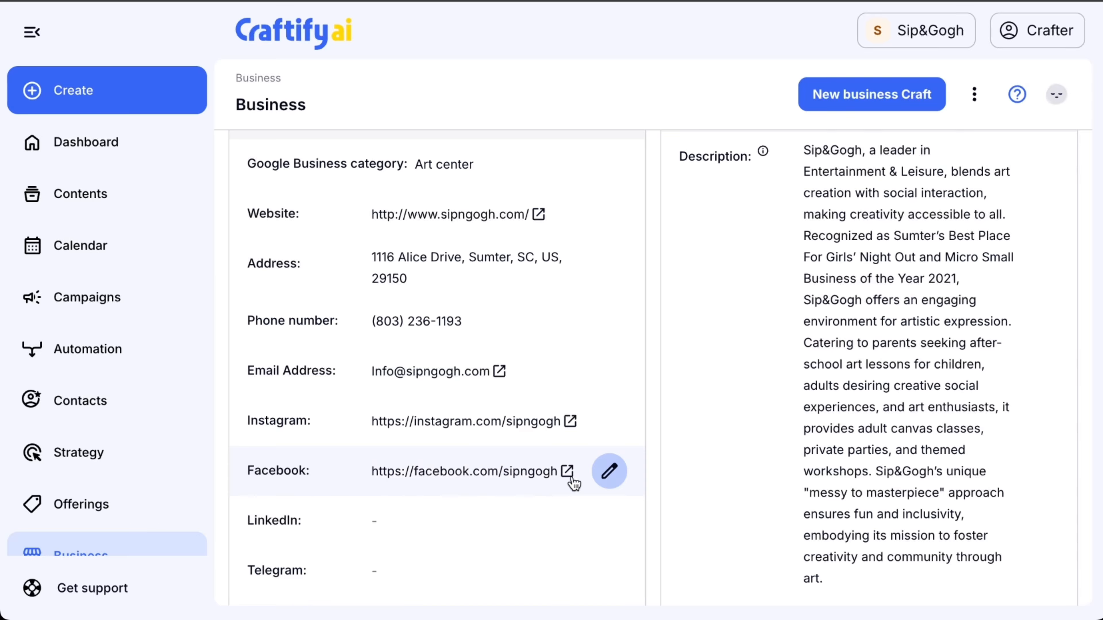
Review the remaining social media, messaging, appointment and Google review link fields in the business information.
scroll(512, 530, "down", 2)
scroll(512, 530, "down", 4)
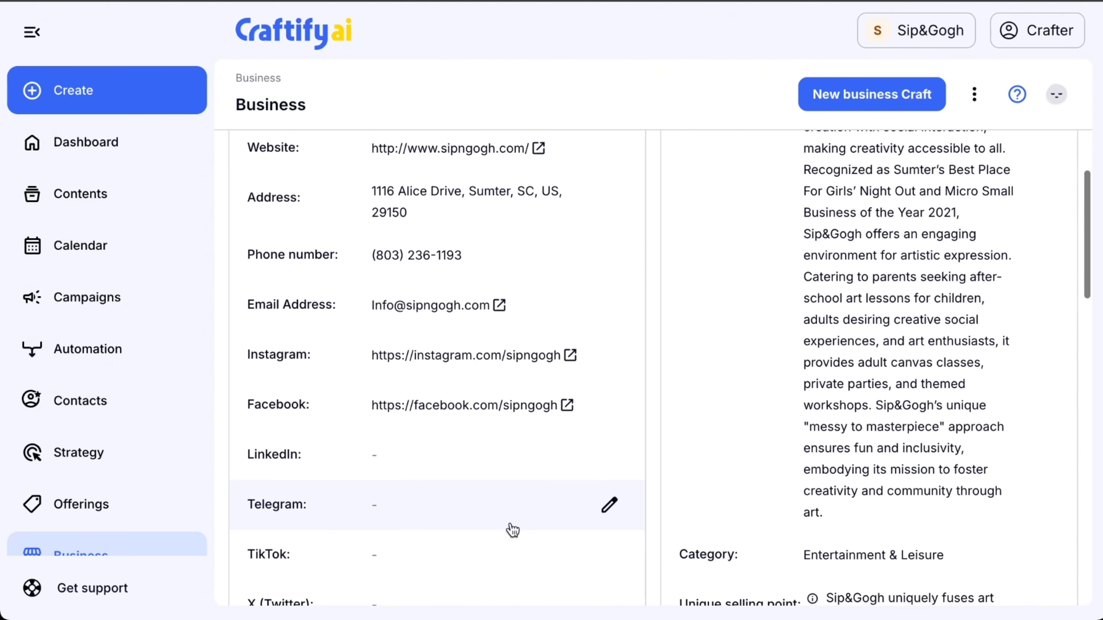
scroll(512, 530, "down", 1)
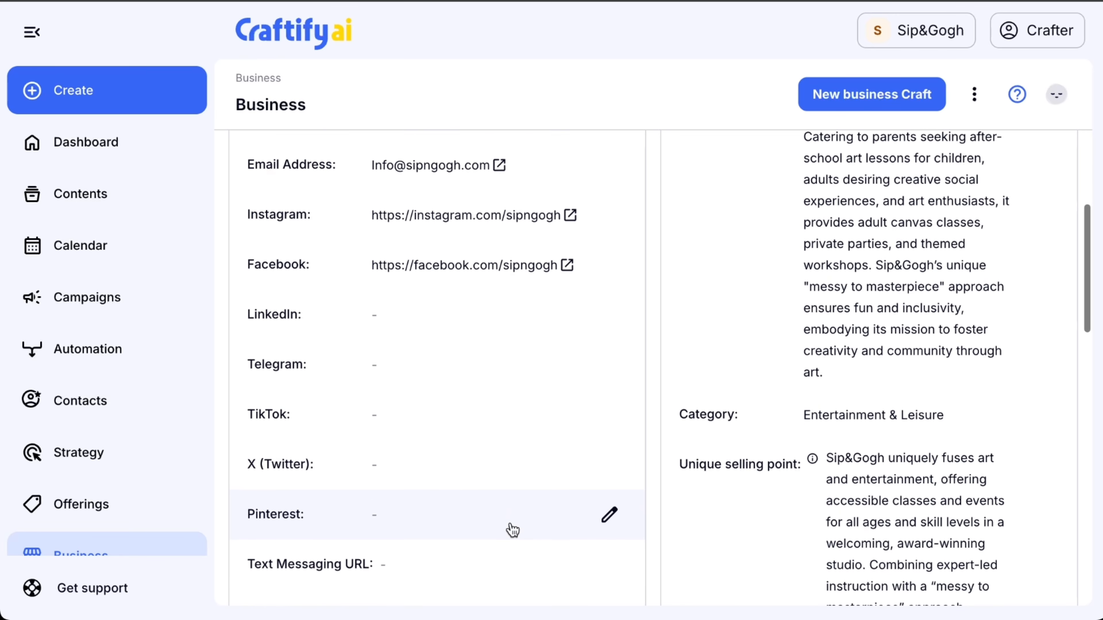
scroll(513, 530, "down", 3)
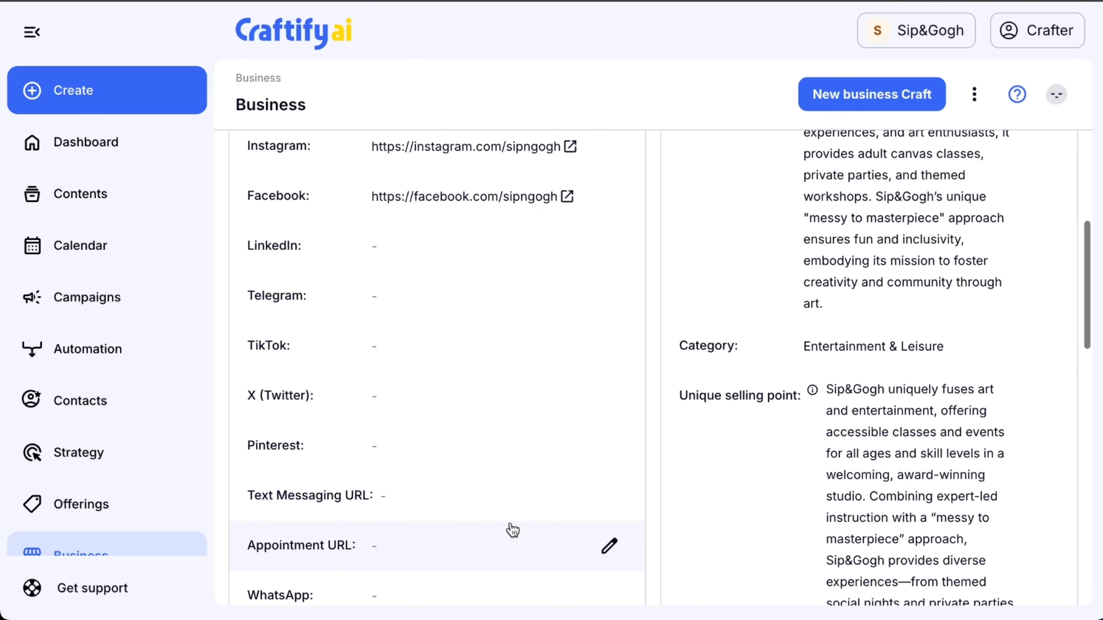
scroll(512, 530, "down", 1)
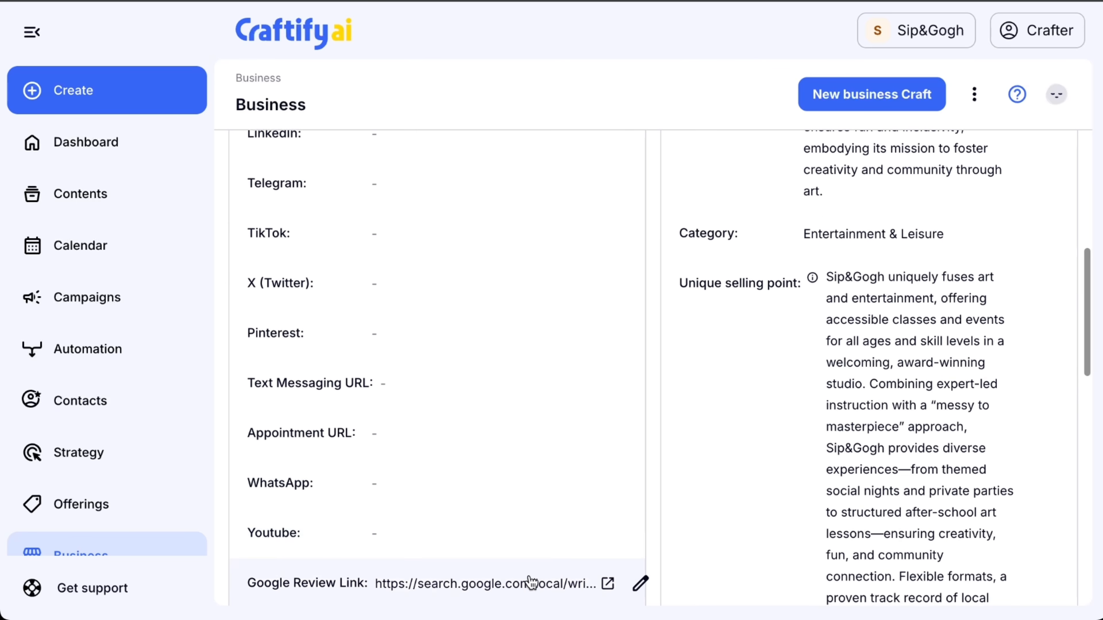
scroll(530, 581, "down", 2)
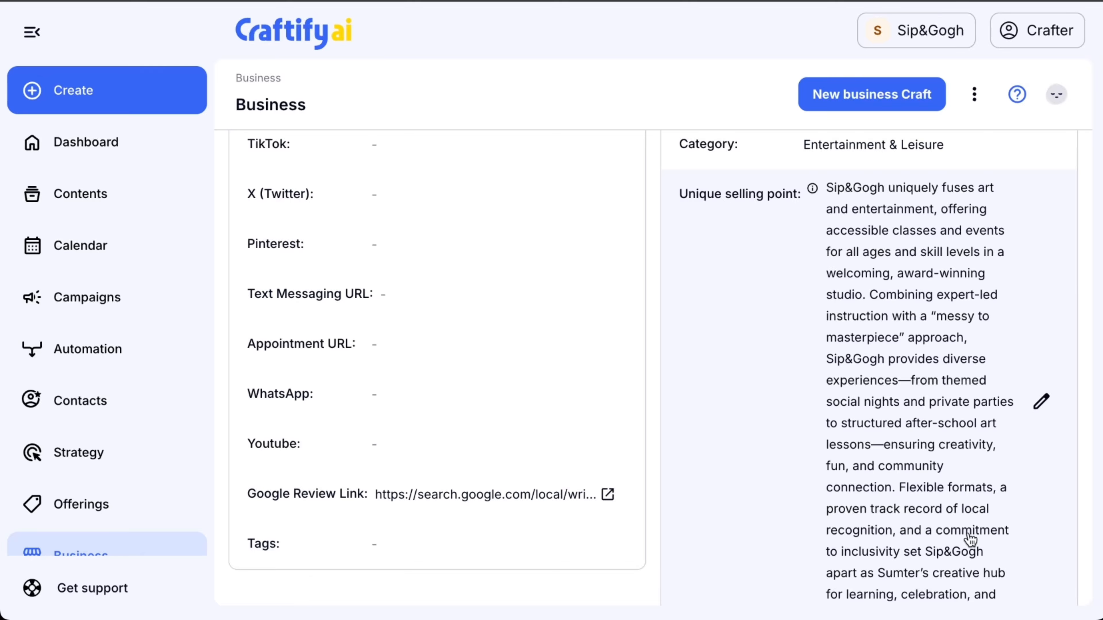
Read through the brand messaging, including the description, category, unique selling point, audience and brand voice.
scroll(969, 539, "up", 15)
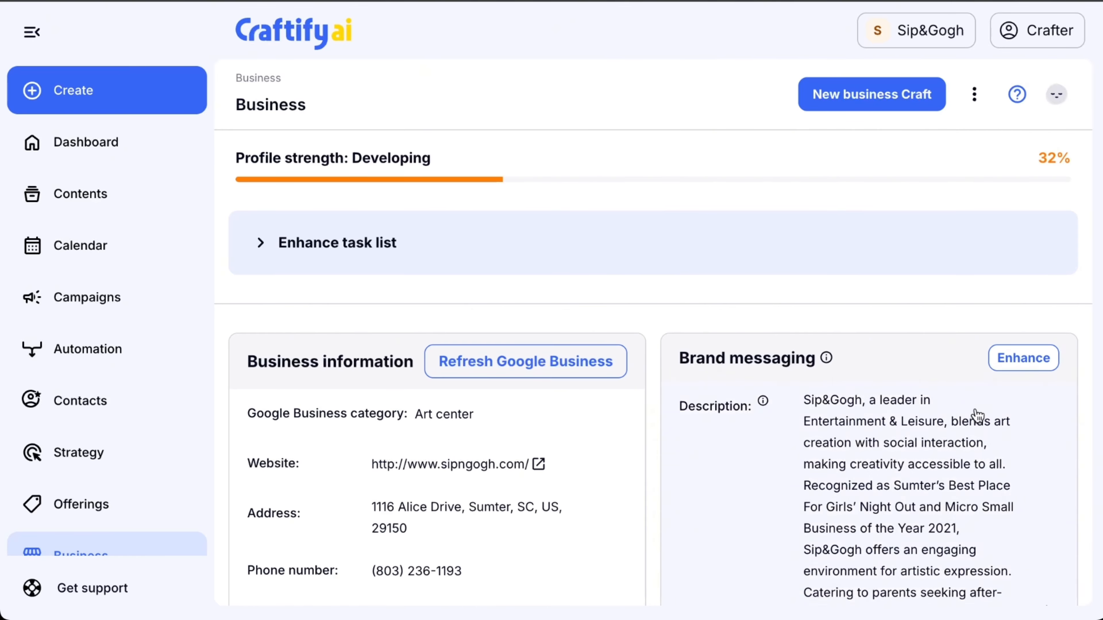
scroll(883, 400, "down", 3)
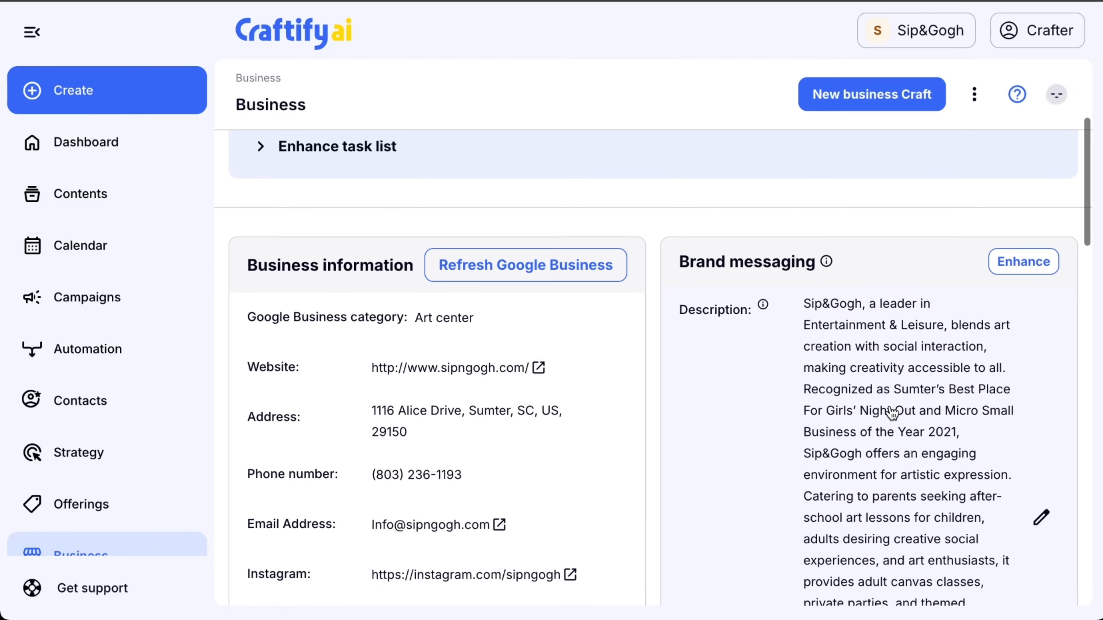
scroll(890, 412, "down", 3)
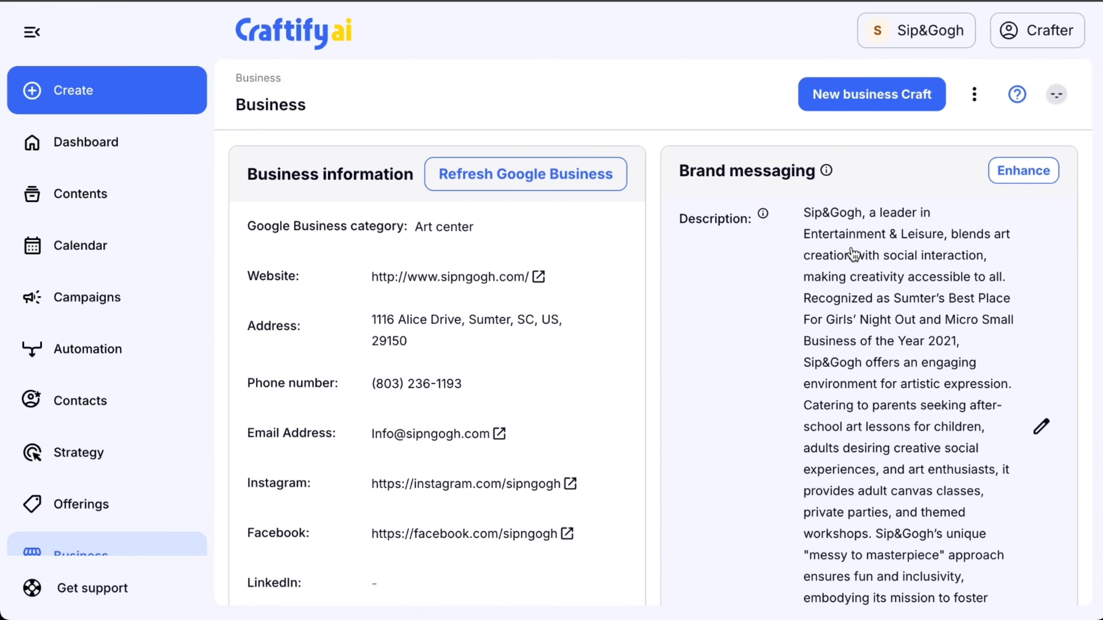
scroll(853, 254, "down", 6)
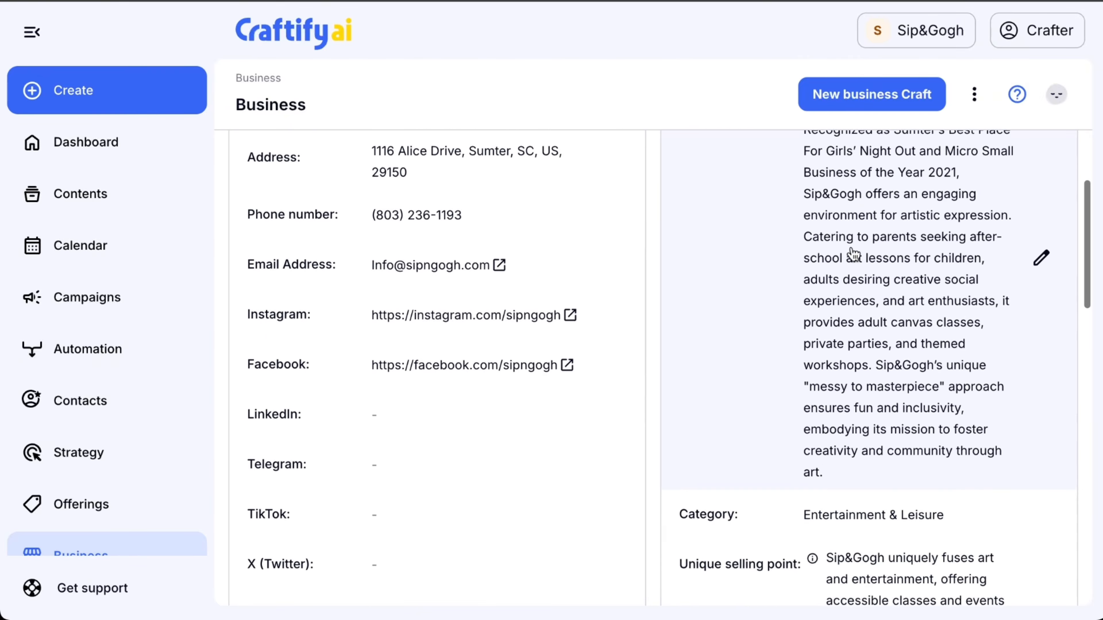
scroll(852, 254, "down", 3)
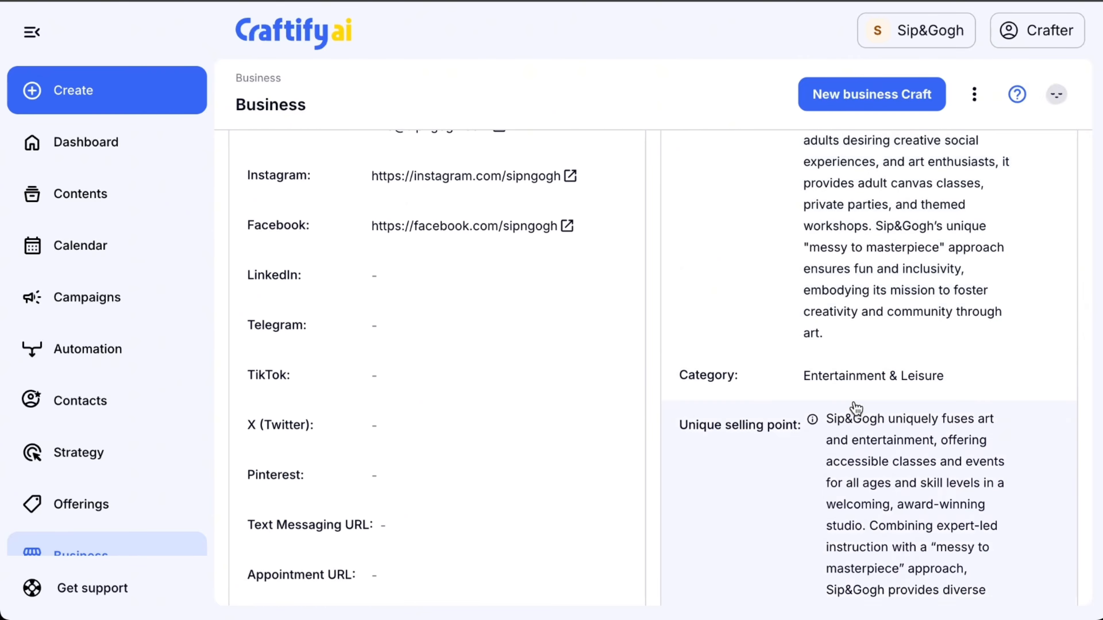
scroll(856, 413, "down", 12)
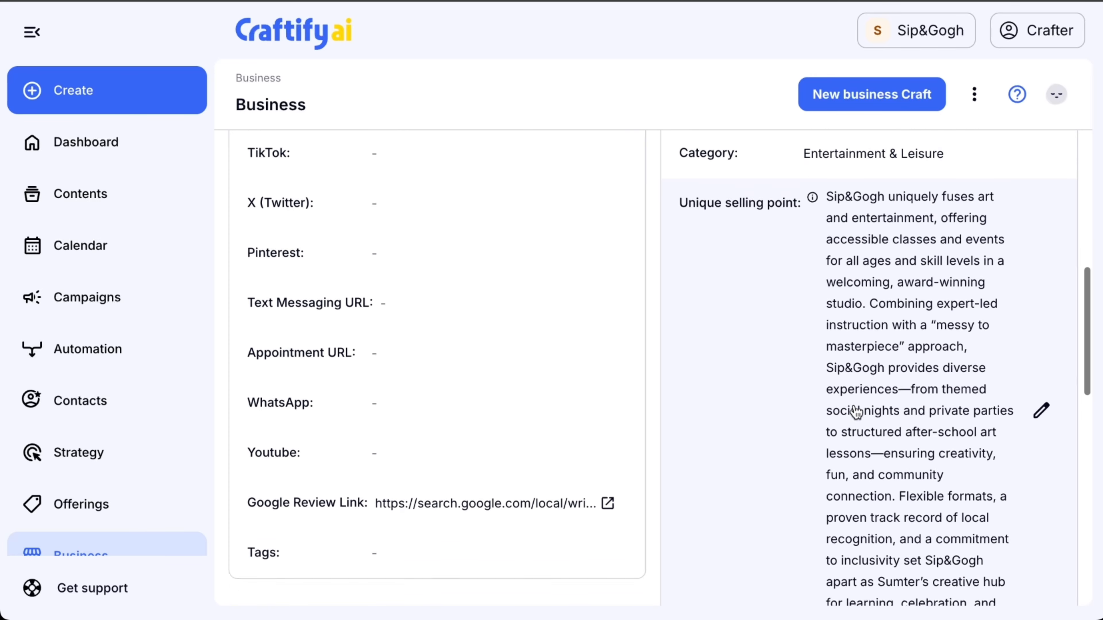
scroll(855, 412, "down", 3)
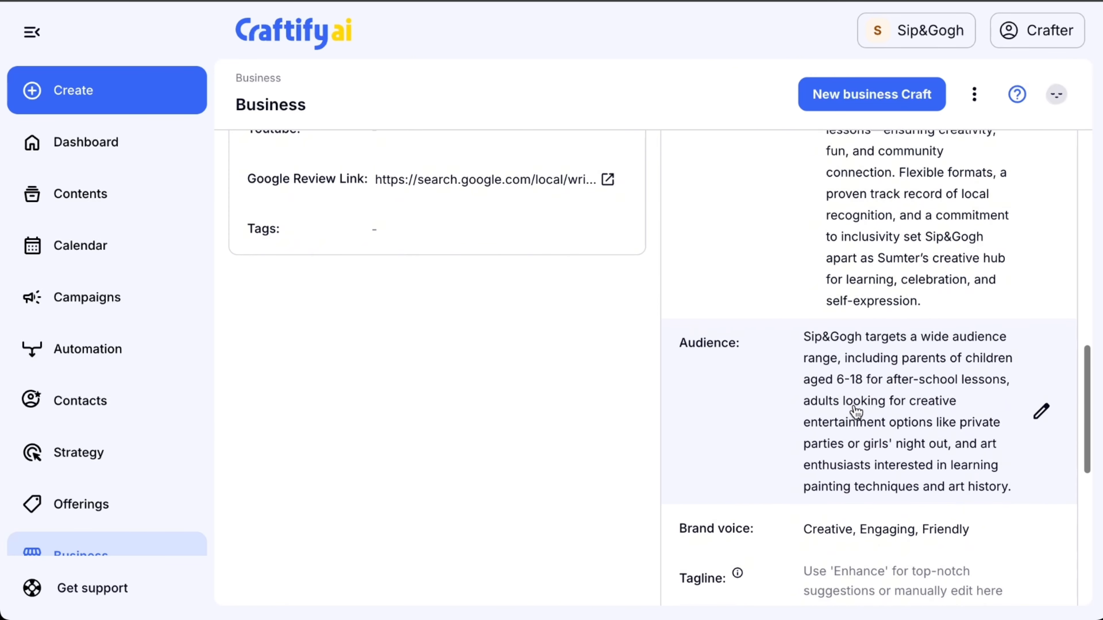
scroll(855, 412, "down", 4)
scroll(856, 411, "up", 20)
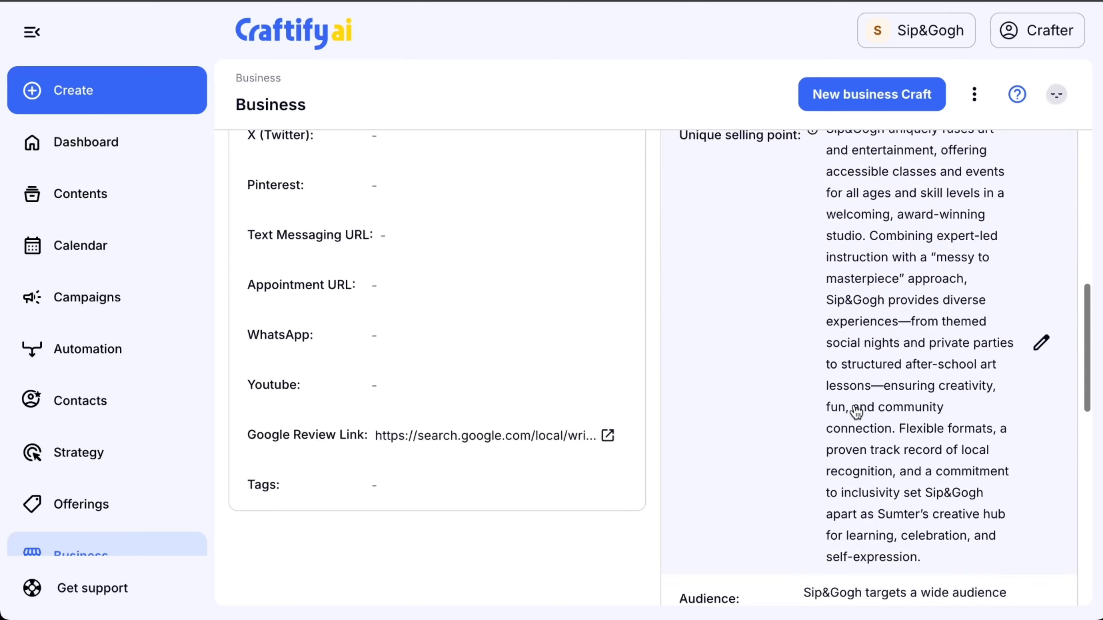
scroll(855, 412, "up", 5)
left_click(1004, 410)
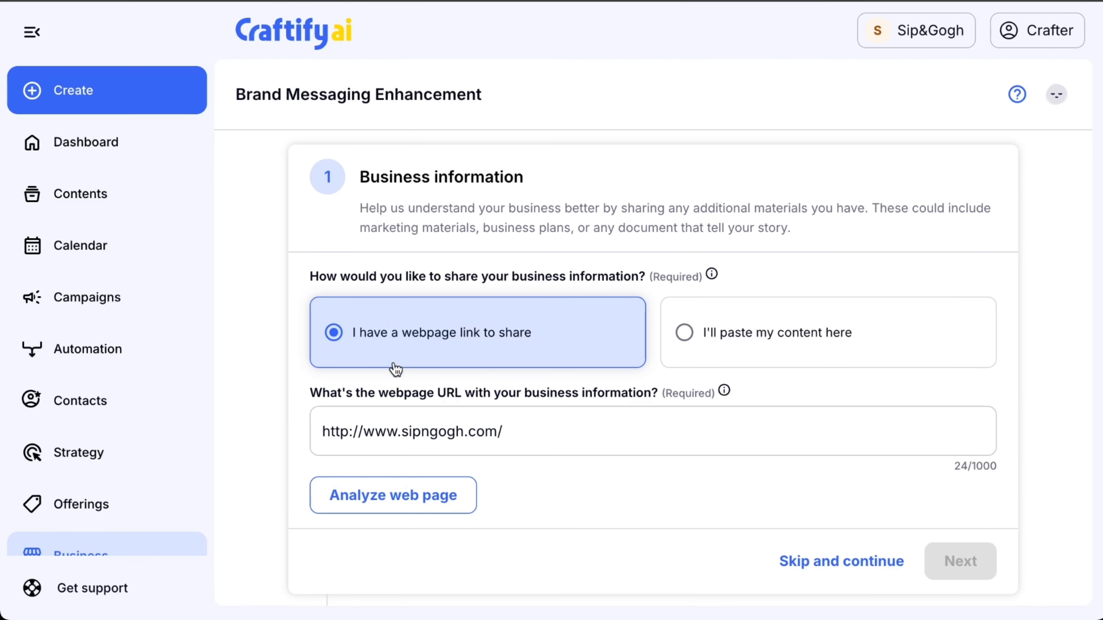
left_click(385, 496)
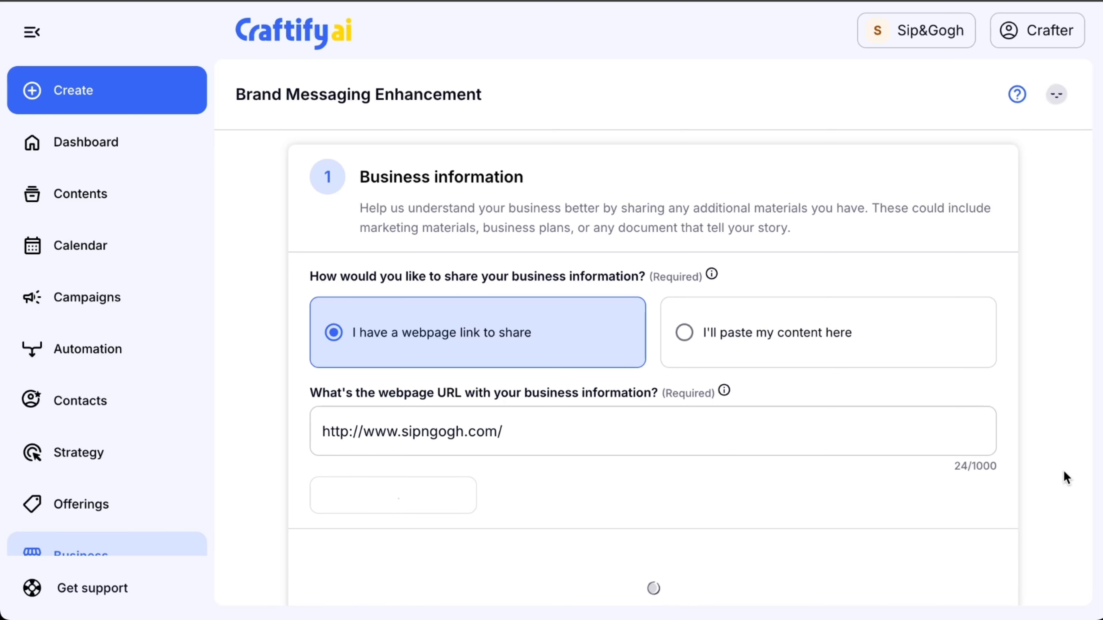
scroll(1000, 459, "down", 5)
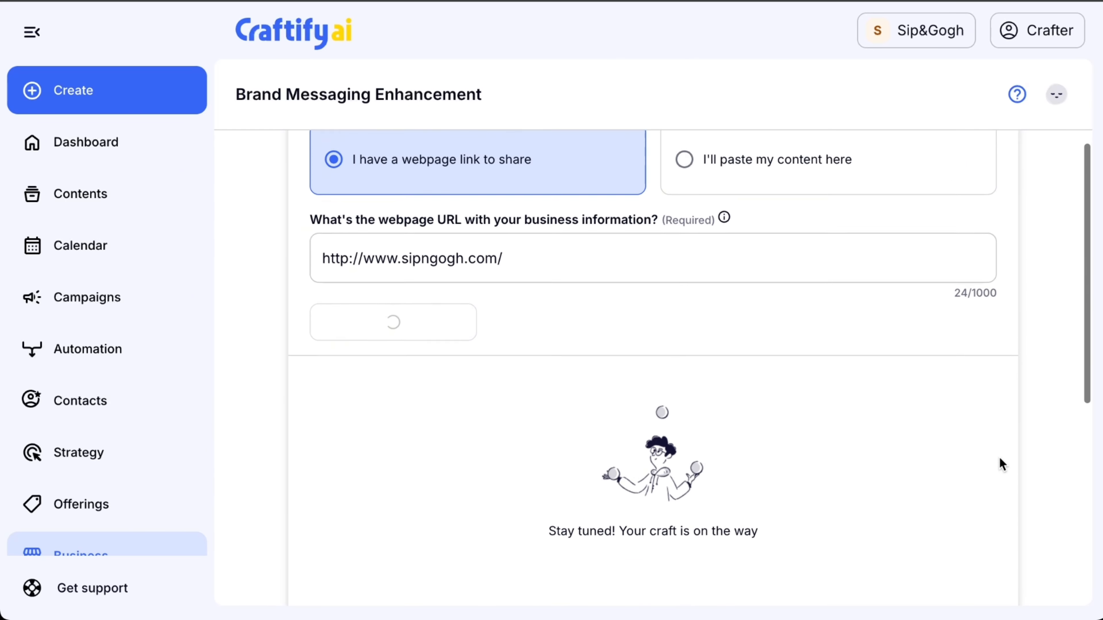
scroll(1000, 489, "down", 1)
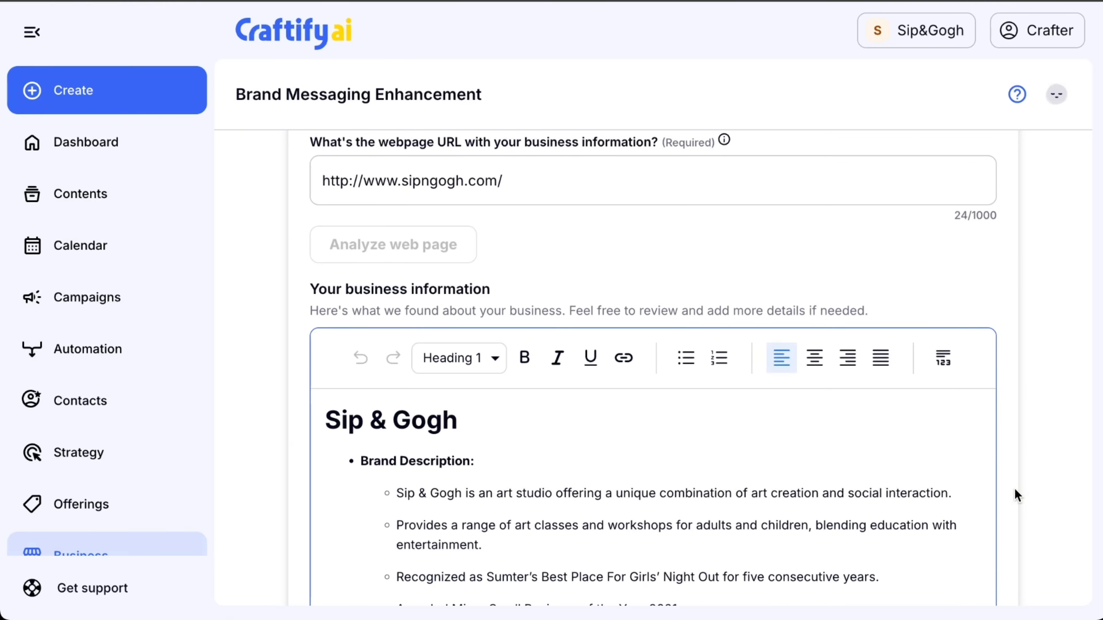
Review the business information found on the webpage, keep it selected and continue to the brand voice stage.
scroll(1000, 489, "down", 5)
scroll(1017, 495, "down", 10)
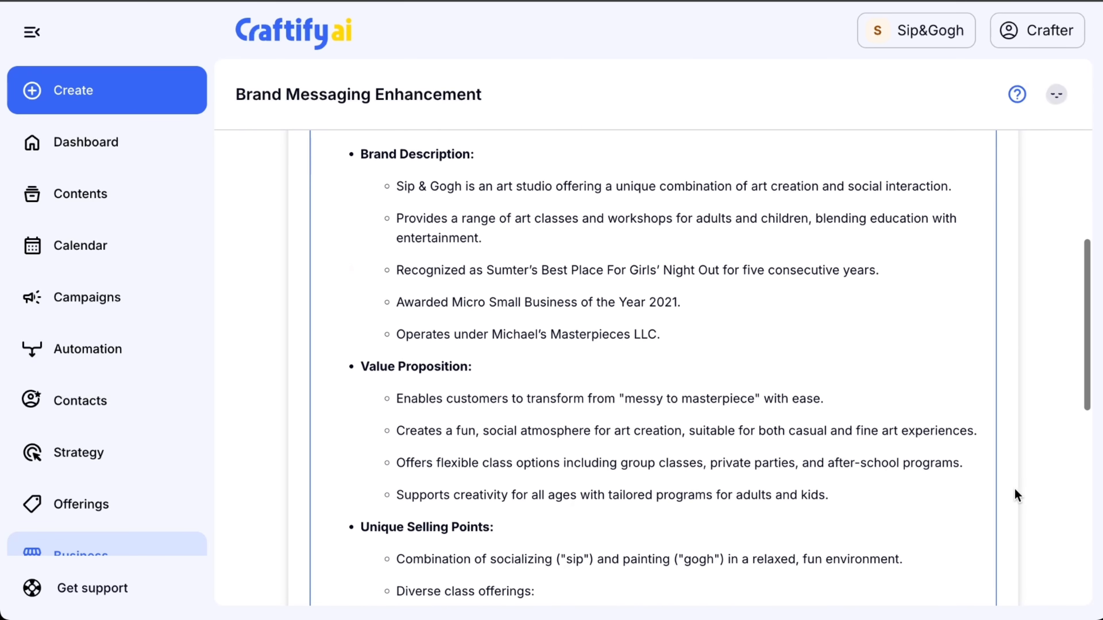
scroll(1017, 495, "down", 2)
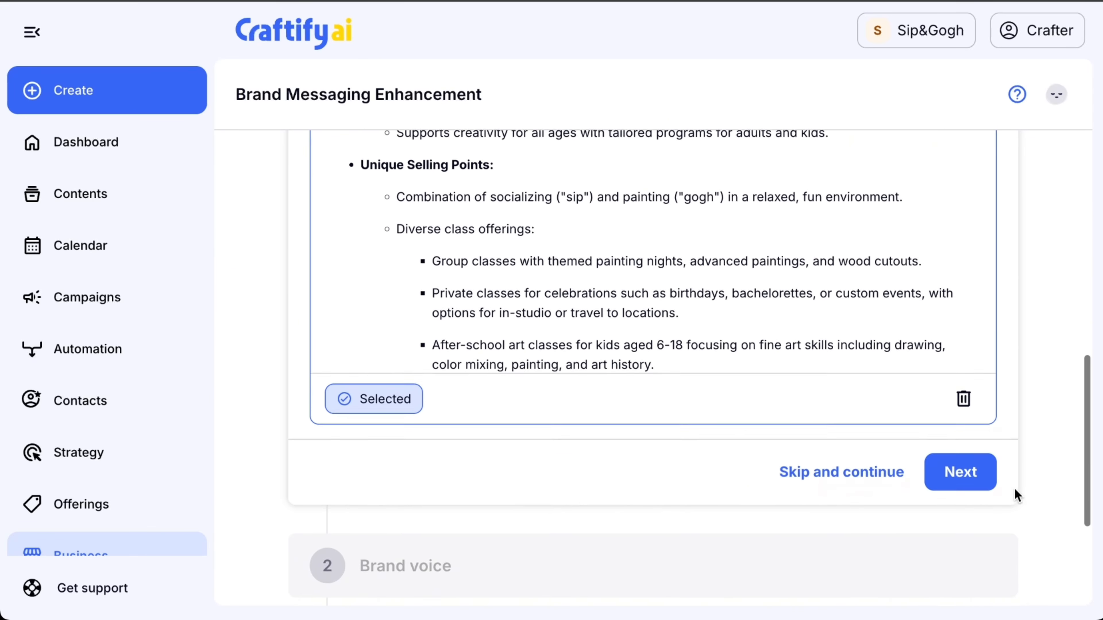
left_click(961, 478)
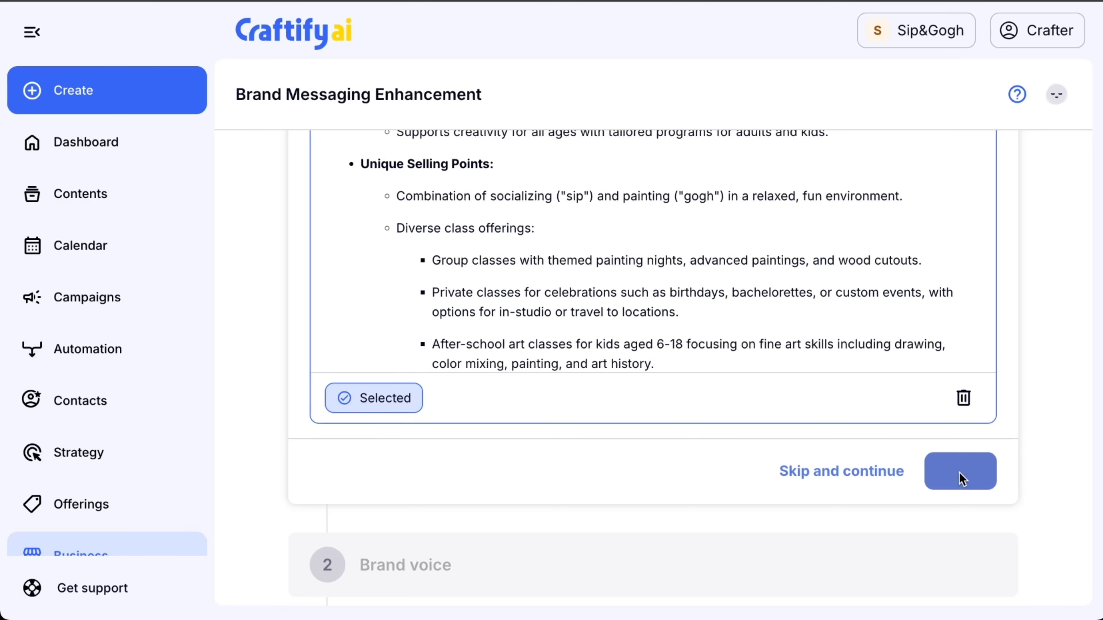
Generate new brand voice suggestions, compare them, keep the current voice "Creative, Engaging, Friendly" and continue to the tagline stage.
scroll(930, 528, "down", 1)
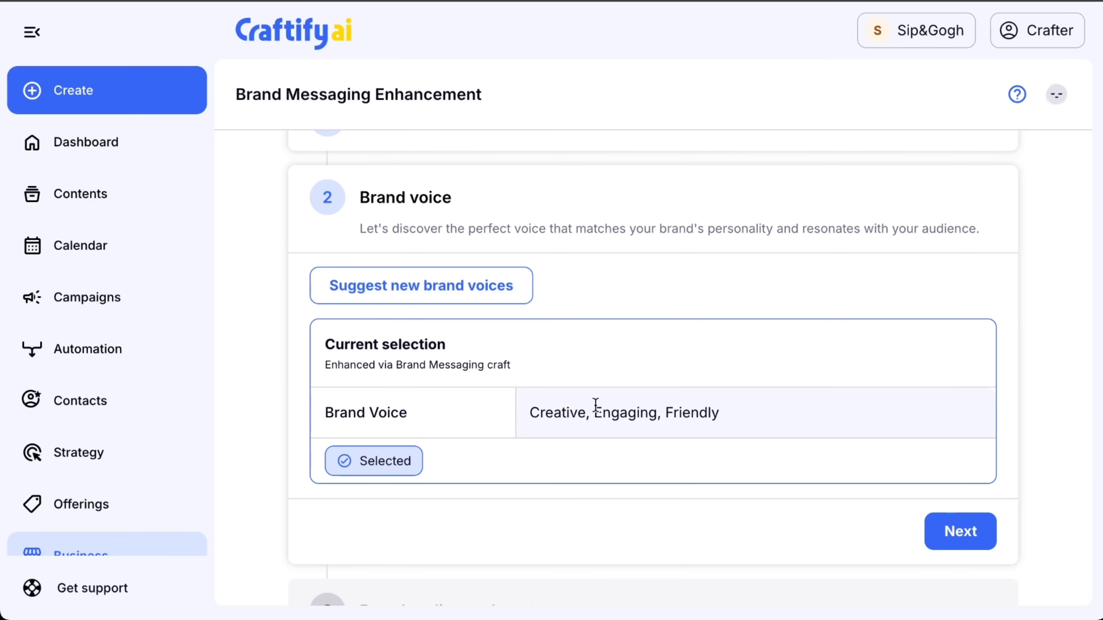
left_click(480, 294)
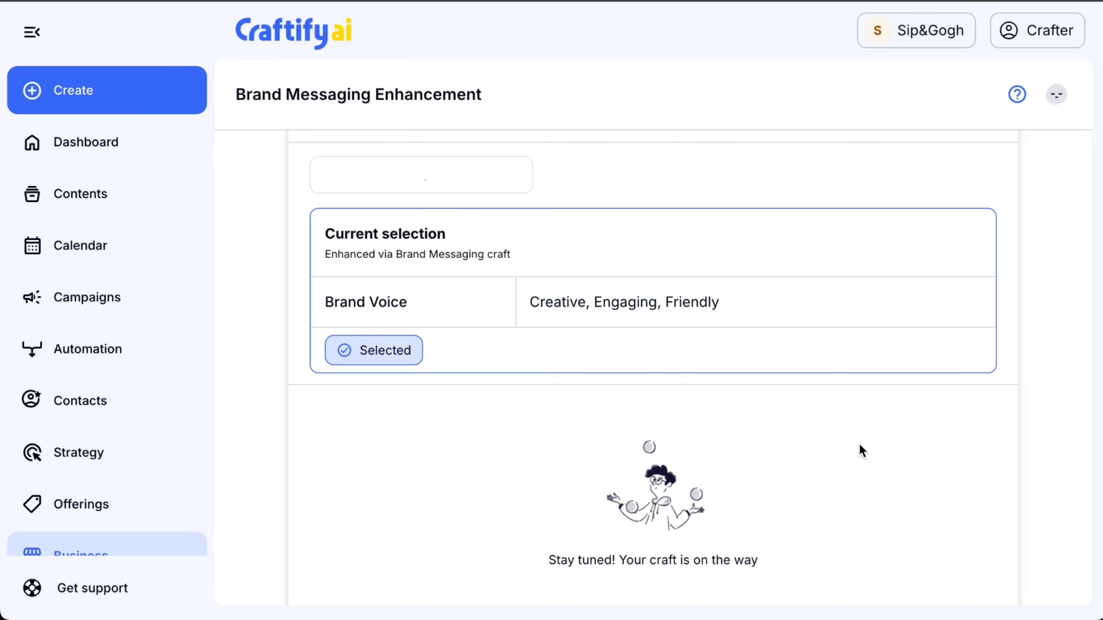
scroll(763, 393, "down", 15)
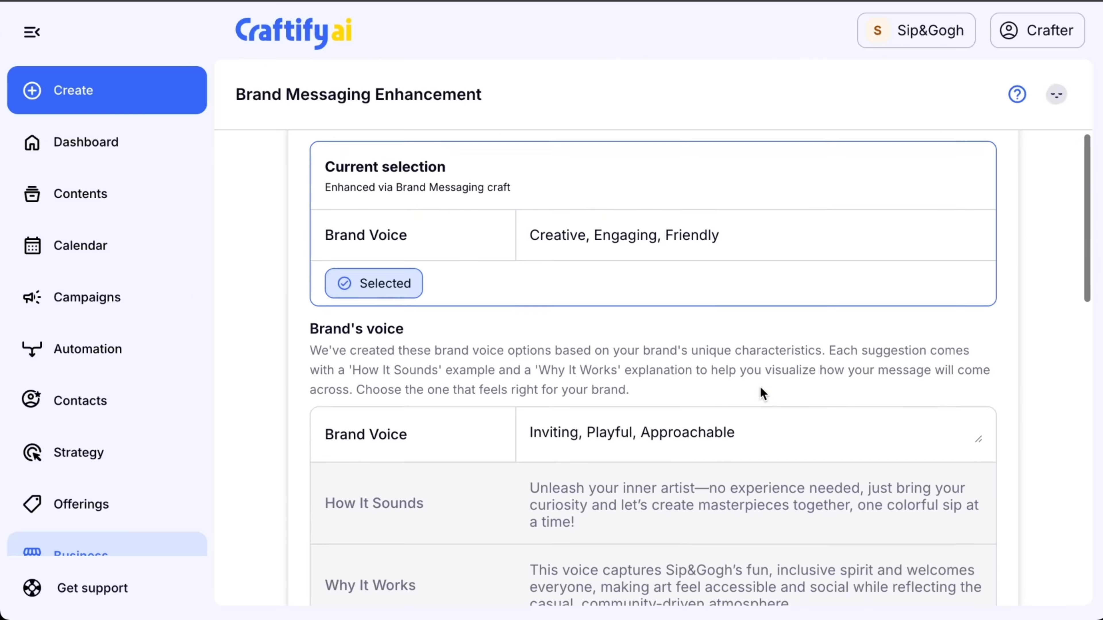
scroll(762, 393, "down", 5)
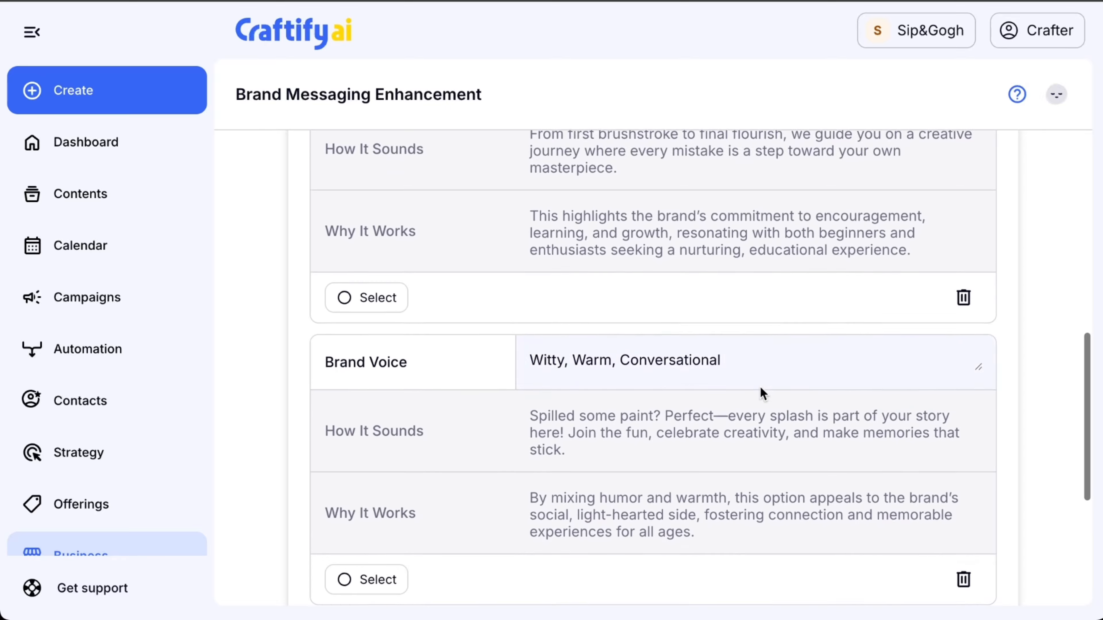
scroll(760, 386, "up", 14)
scroll(760, 386, "up", 5)
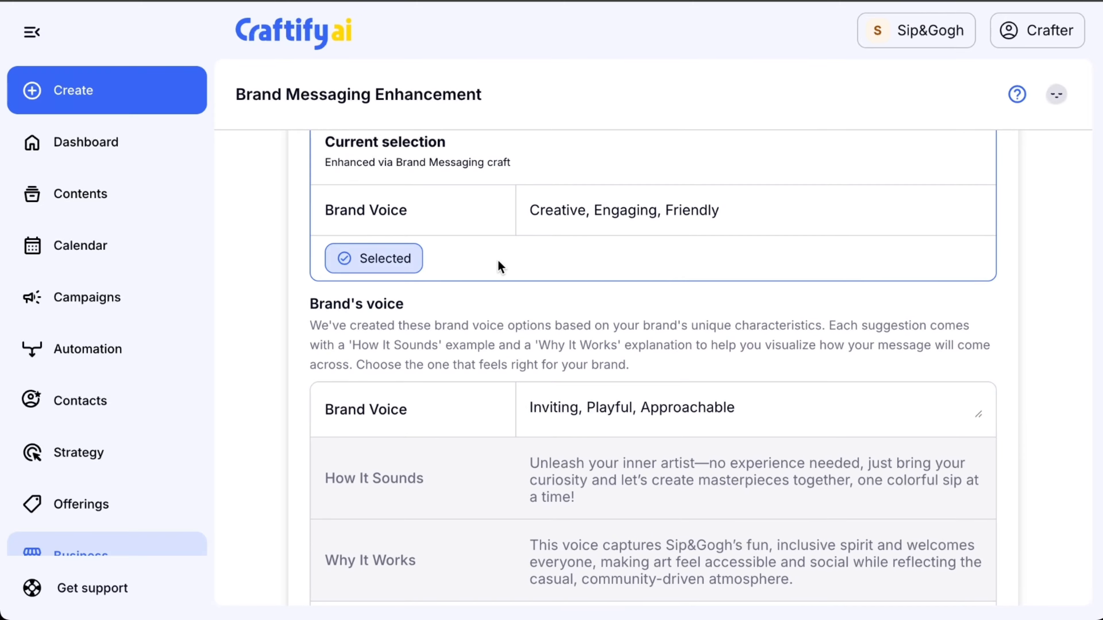
scroll(695, 282, "down", 20)
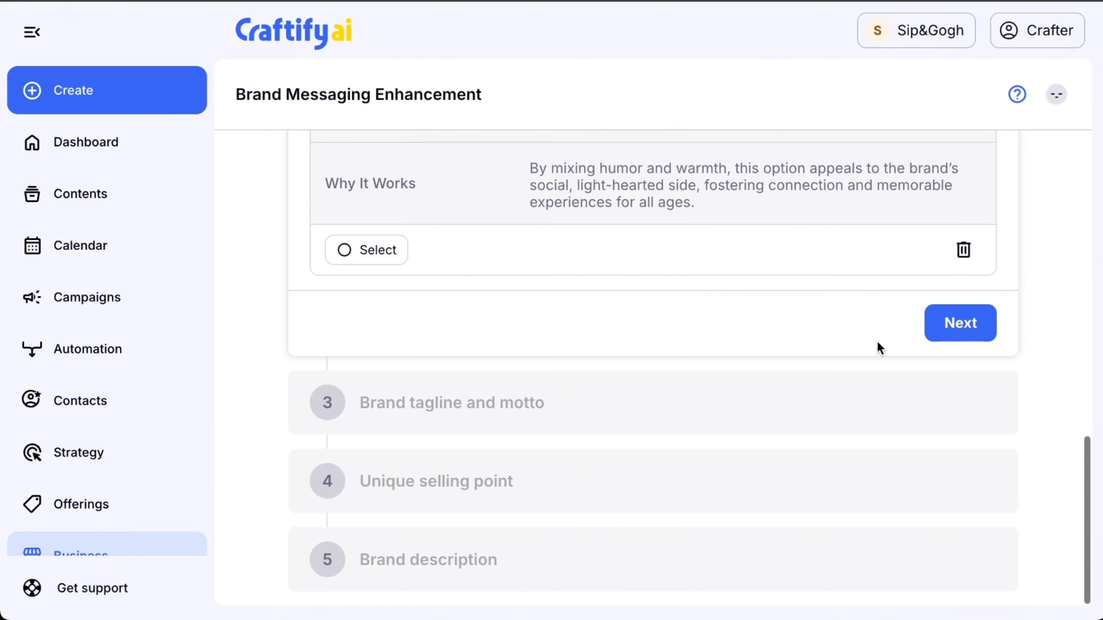
left_click(956, 333)
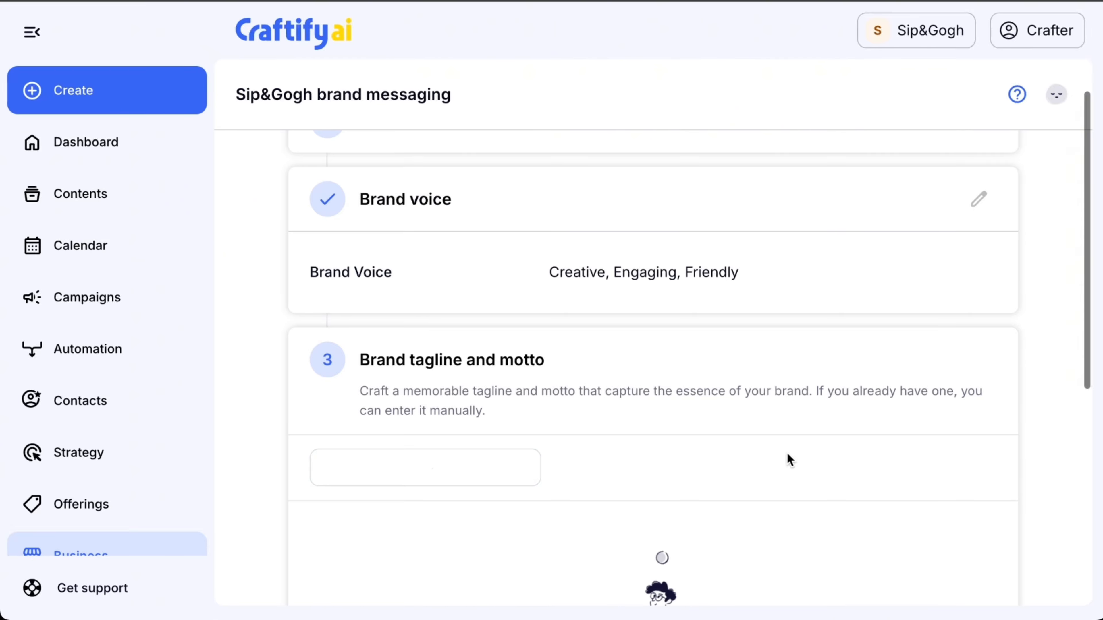
Compare the tagline and motto options and select "Sip, Paint, Connect—Creativity for Every Canvas" with "Inspiring Joy and Connection Through Art".
scroll(787, 458, "down", 3)
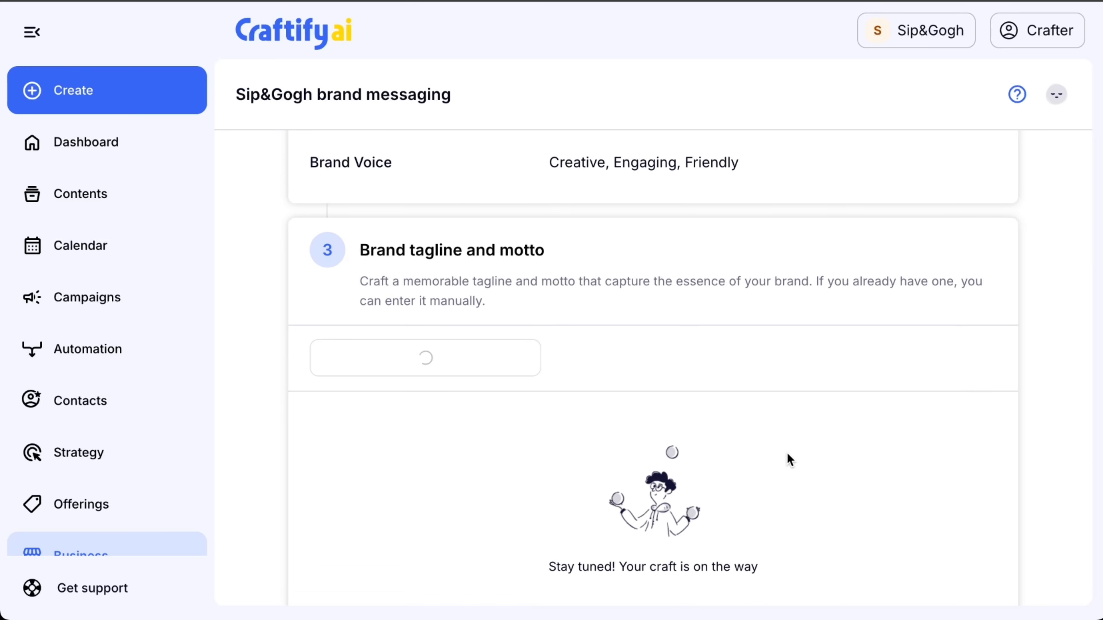
scroll(789, 459, "down", 3)
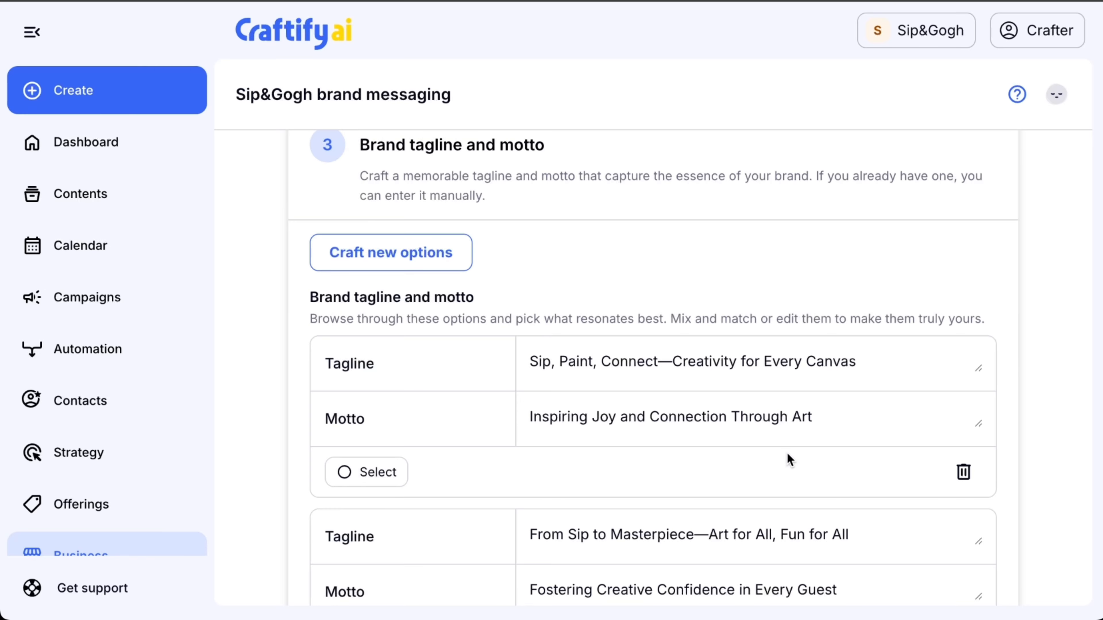
scroll(789, 460, "down", 4)
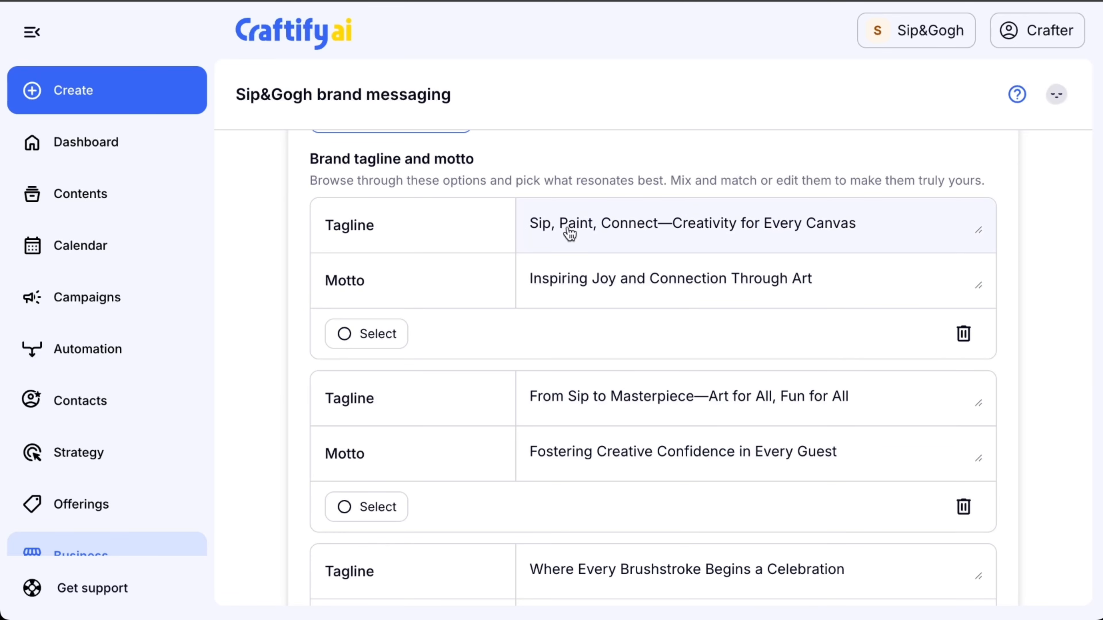
scroll(704, 402, "down", 7)
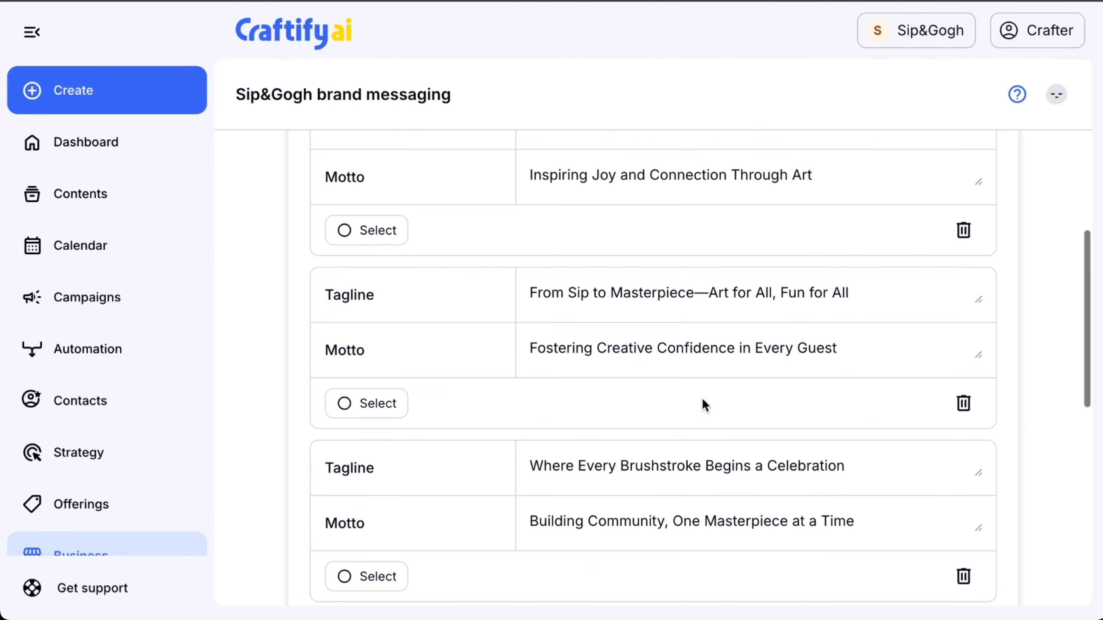
scroll(704, 403, "down", 4)
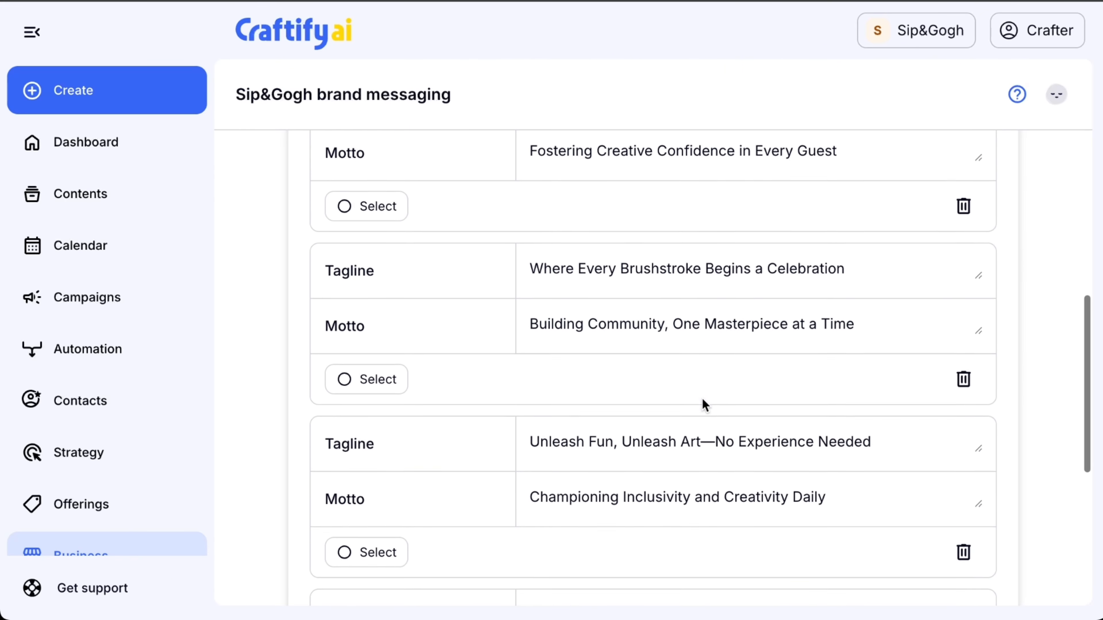
scroll(704, 404, "up", 14)
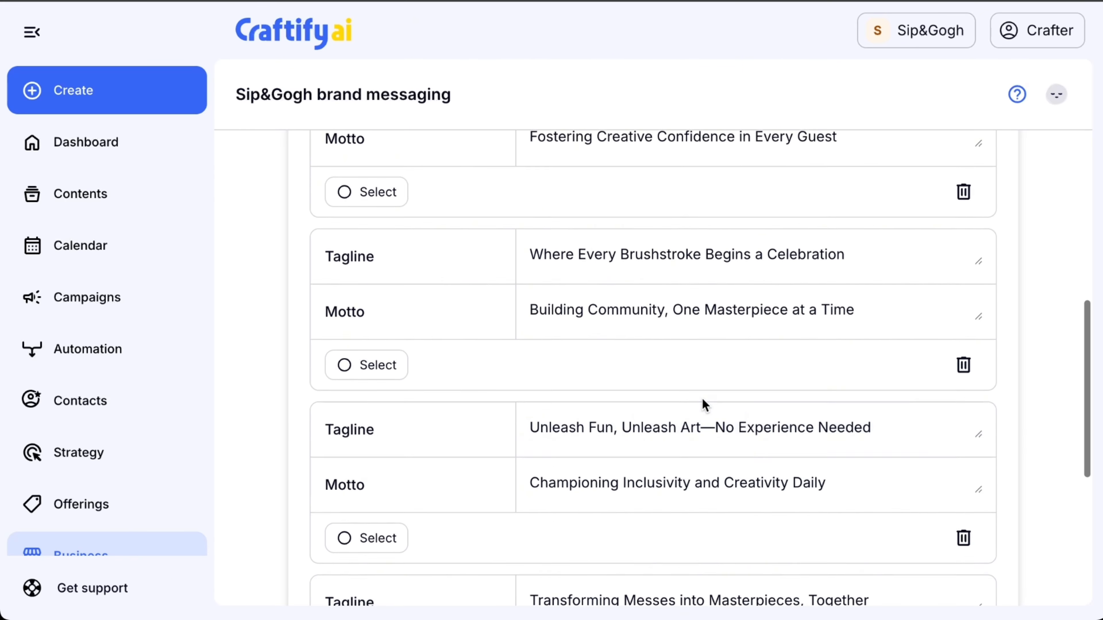
scroll(704, 404, "up", 2)
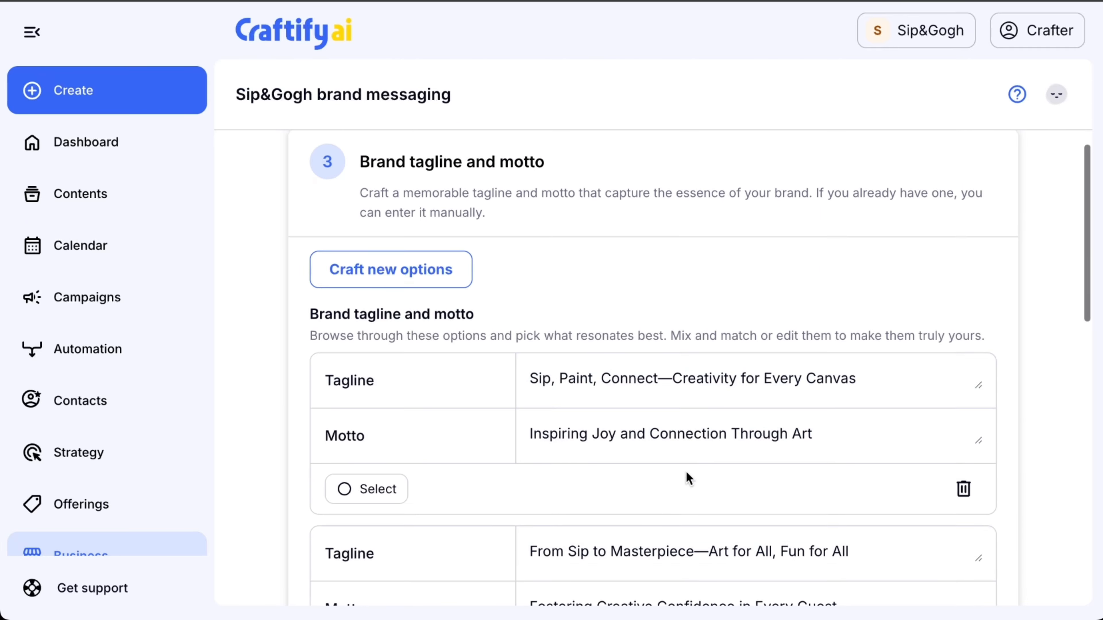
scroll(687, 478, "down", 1)
left_click(371, 454)
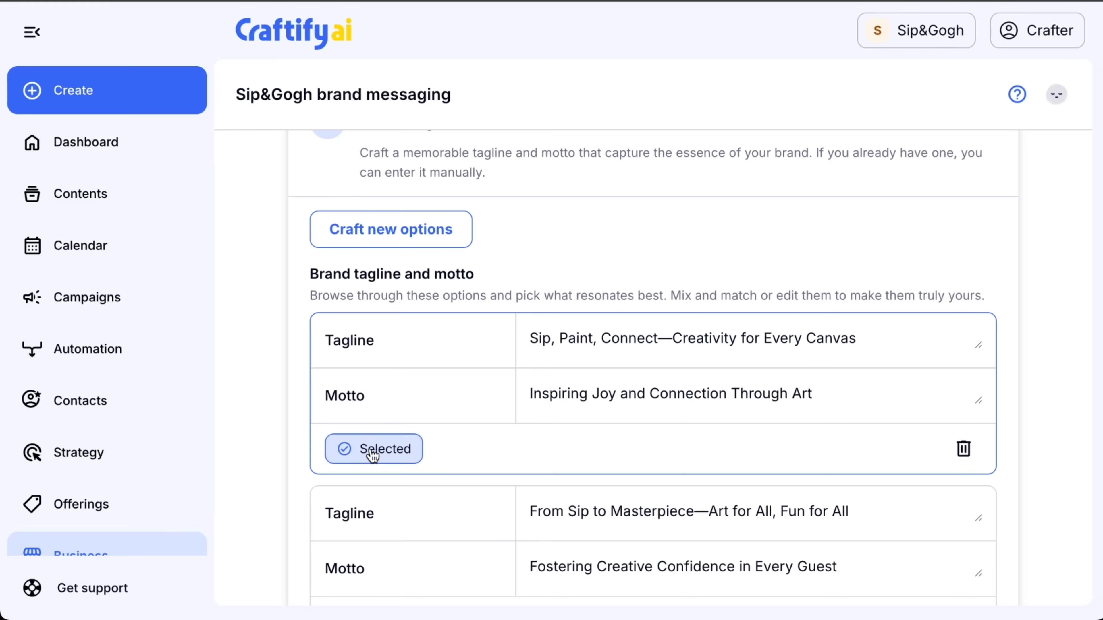
Check that the selected option's motto text can be edited, leave its wording as is, and continue to the unique selling point stage.
left_click(703, 396)
triple_click(703, 396)
left_click(747, 397)
scroll(837, 475, "down", 15)
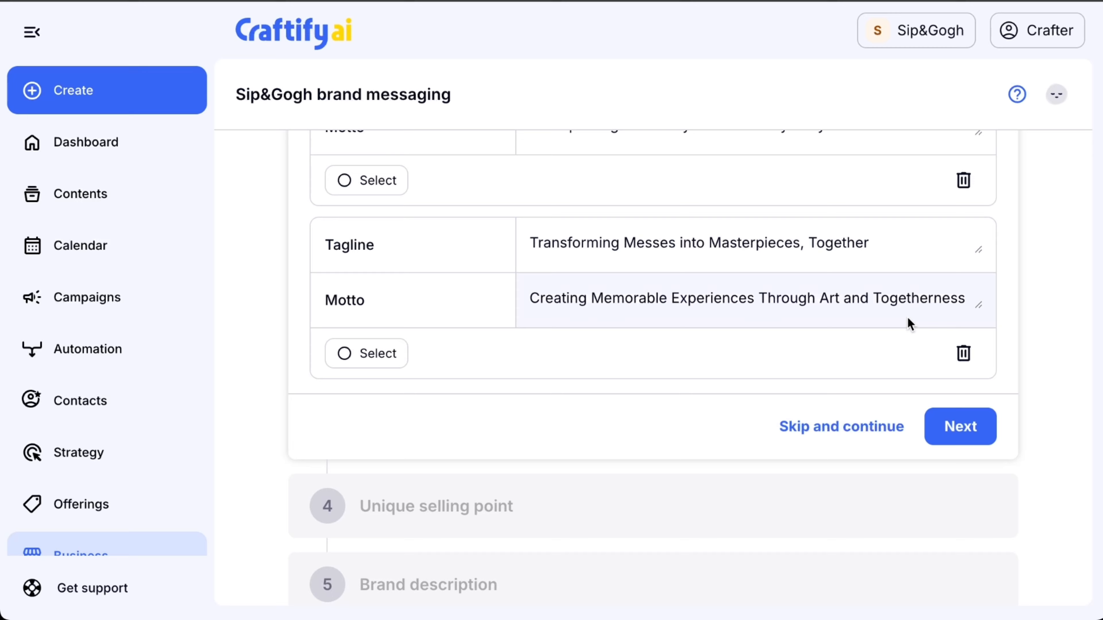
left_click(959, 432)
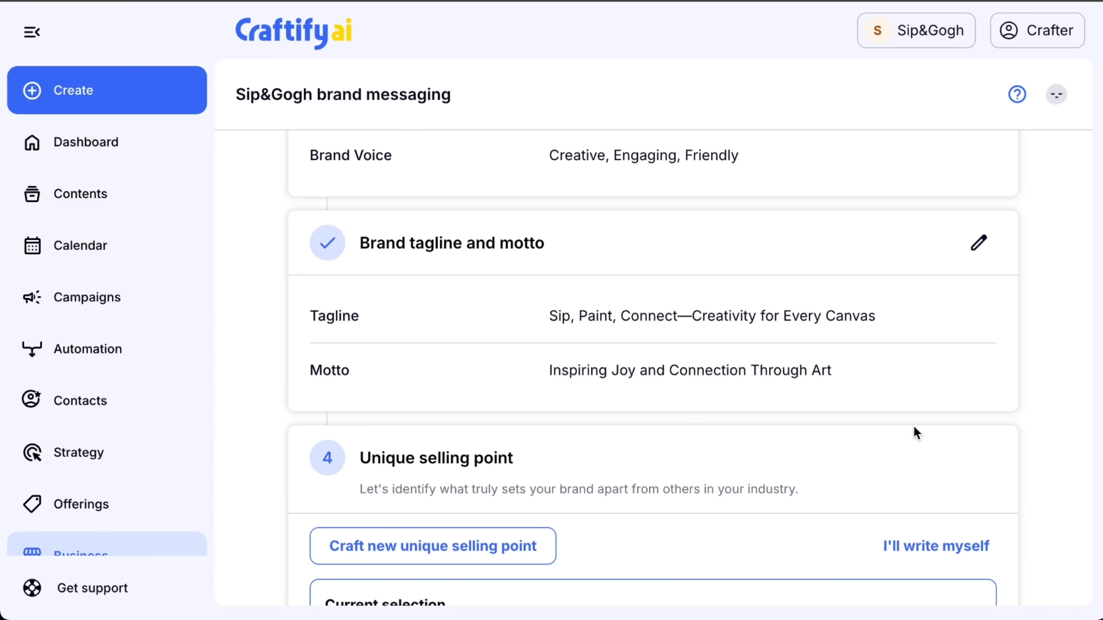
Craft a new unique selling point, select the version starting "Sip&Gogh stands out as Sumter's creative hub" and continue to the brand description.
scroll(916, 433, "down", 4)
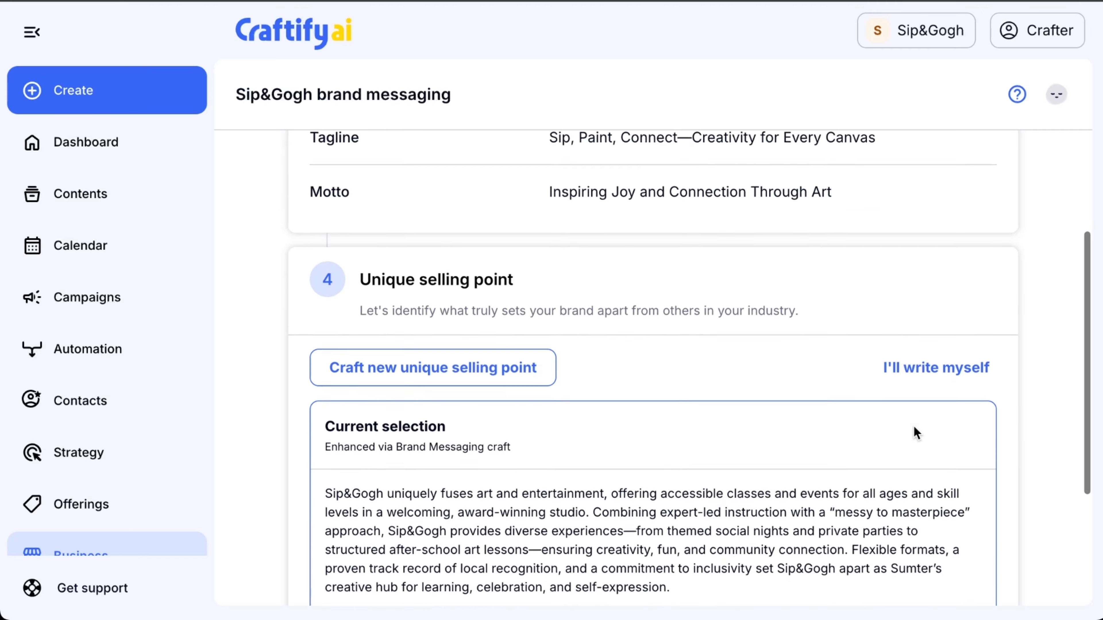
scroll(911, 434, "down", 3)
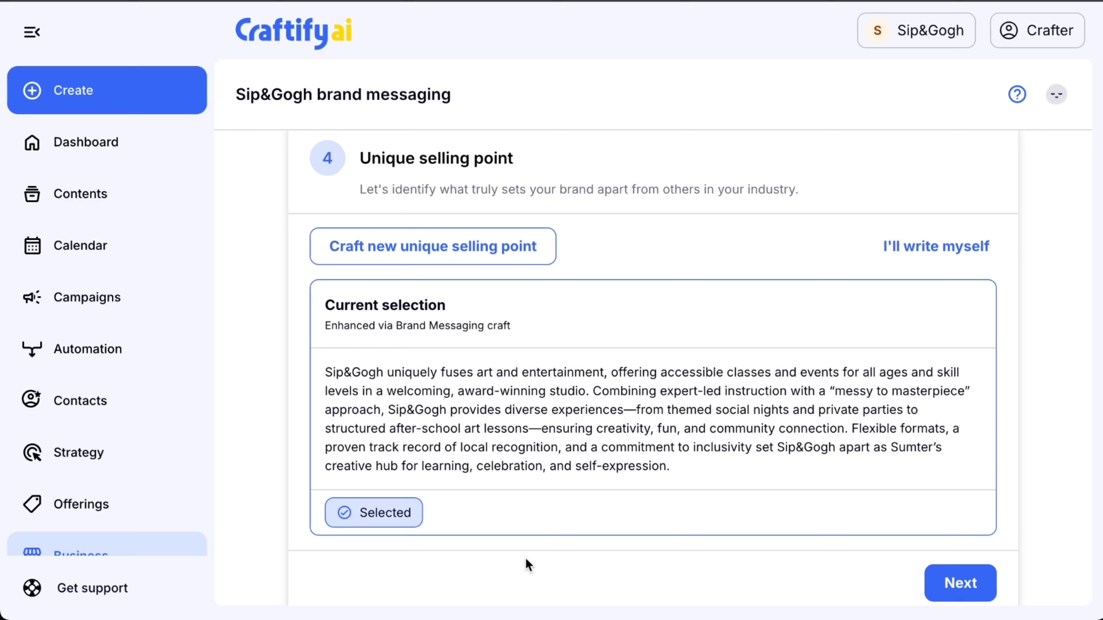
left_click(431, 247)
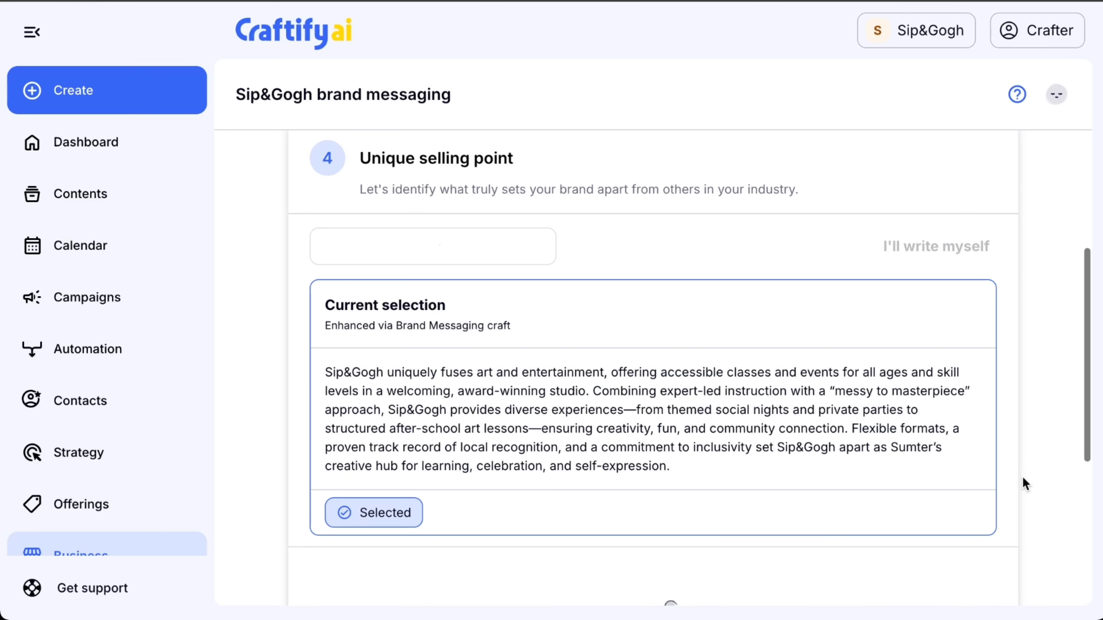
scroll(1021, 475, "down", 2)
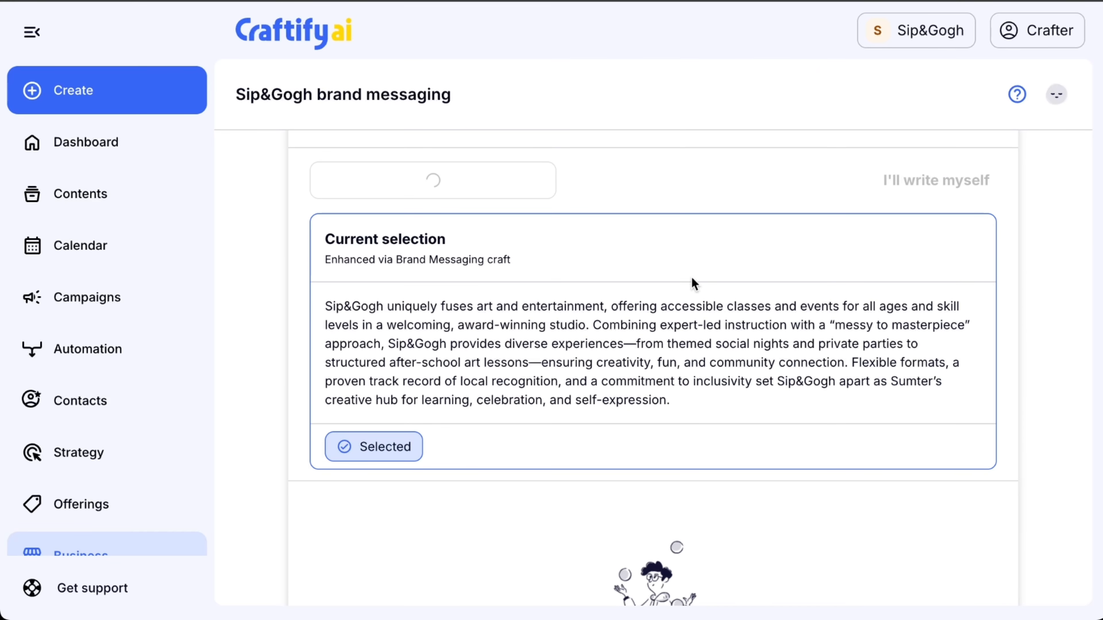
scroll(771, 411, "down", 4)
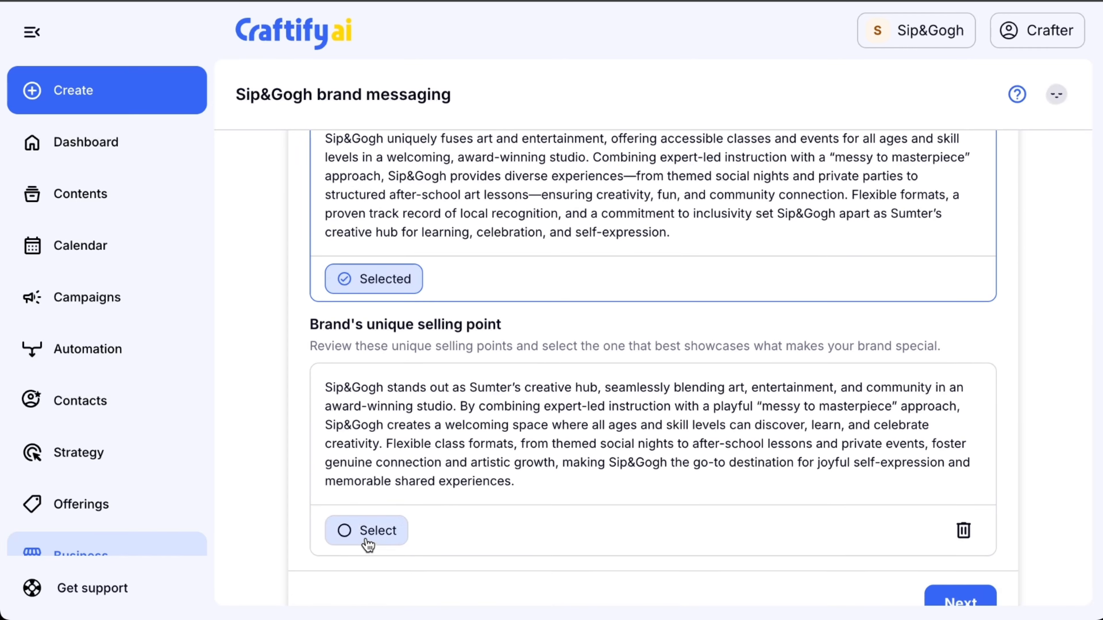
left_click(366, 531)
scroll(771, 483, "down", 3)
left_click(979, 494)
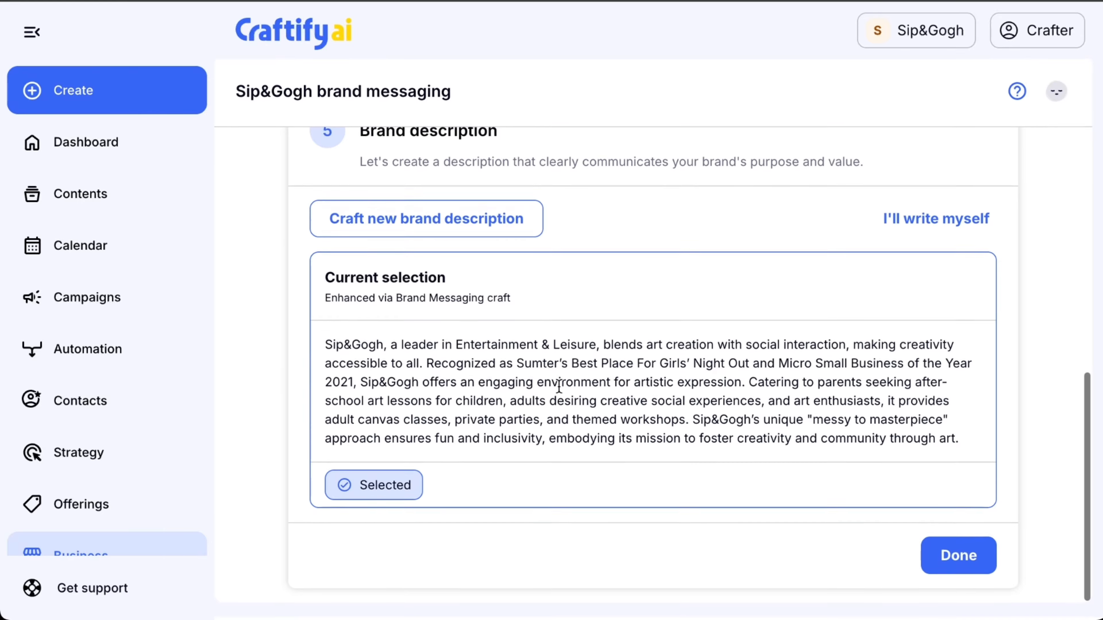
Craft a new brand description, select the version starting "Sip&Gogh is an award-winning art studio" and finish the brand messaging enhancement.
left_click(498, 235)
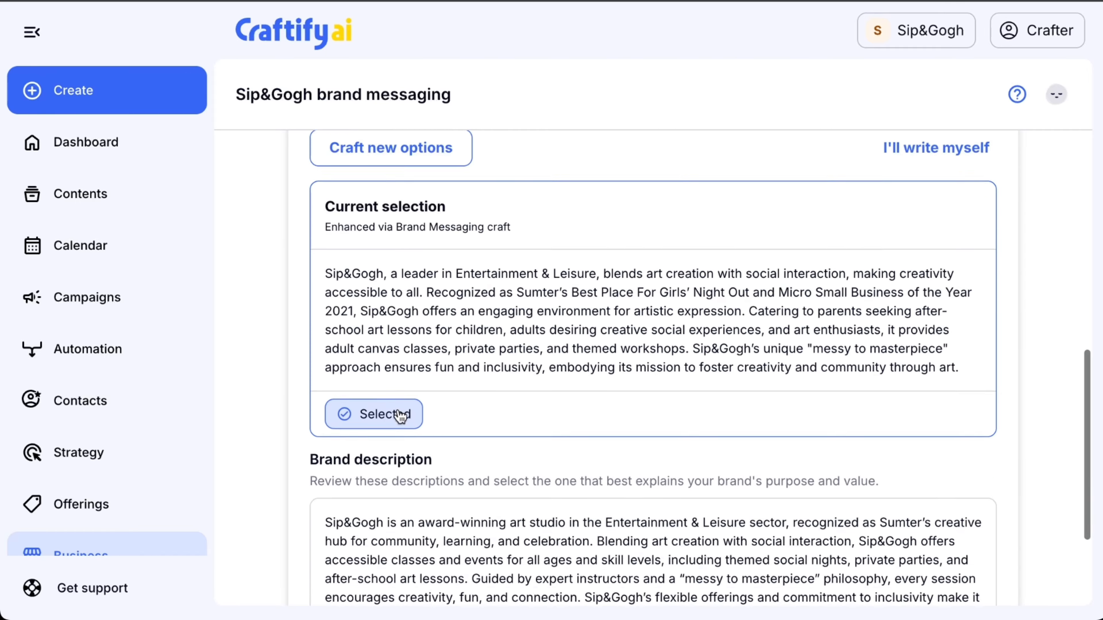
scroll(400, 416, "down", 3)
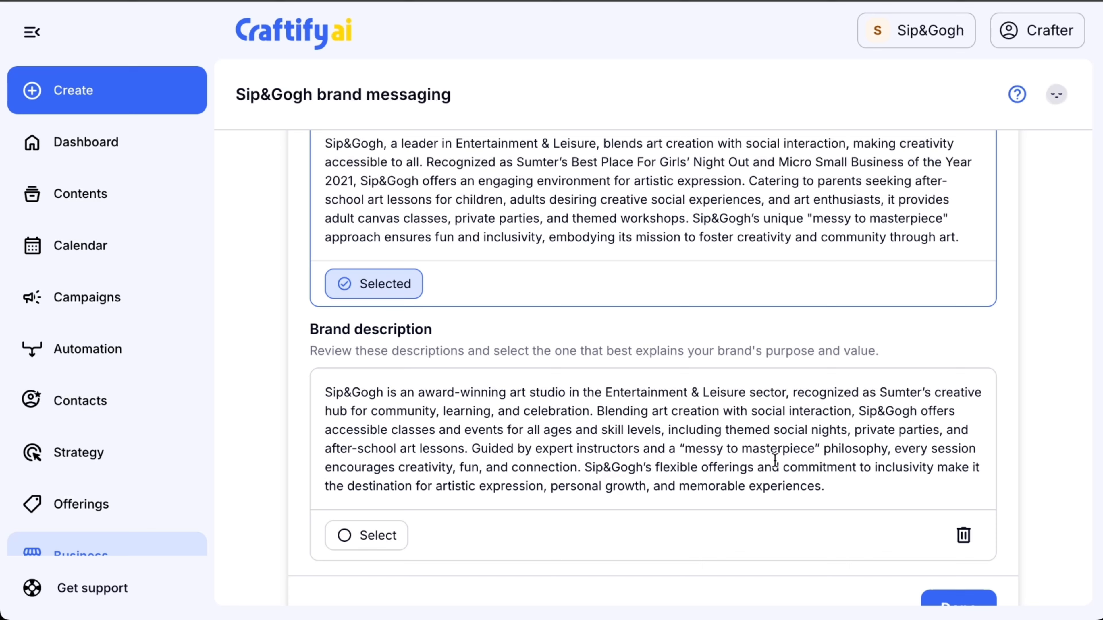
left_click(369, 541)
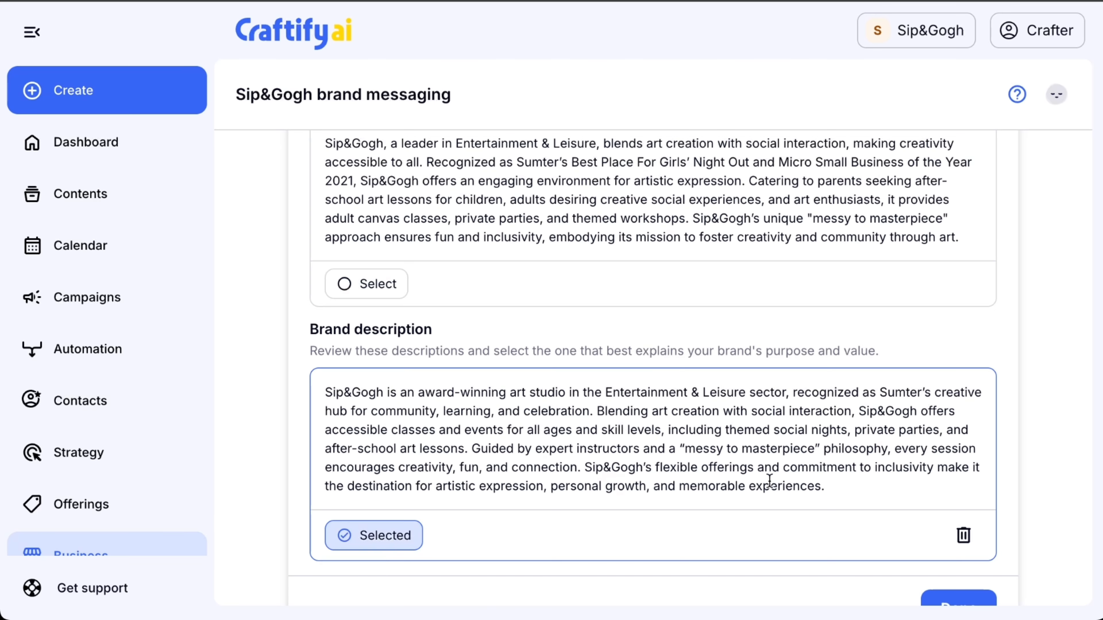
scroll(769, 481, "down", 1)
left_click(960, 562)
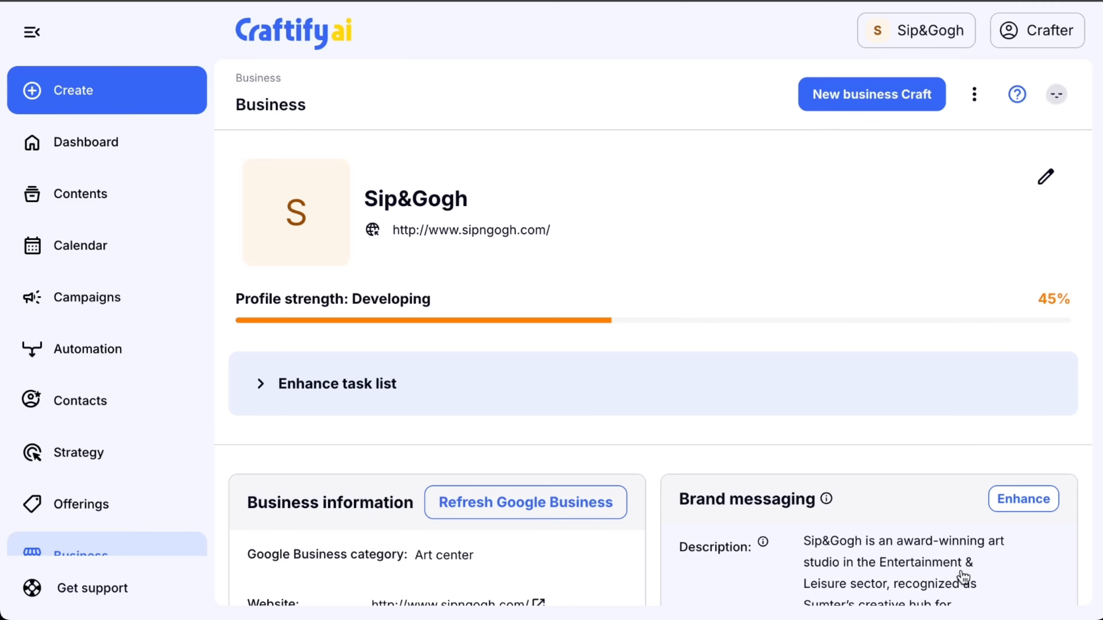
Review the updated brand messaging in the business profile and start the visual identity enhancement.
scroll(912, 526, "down", 5)
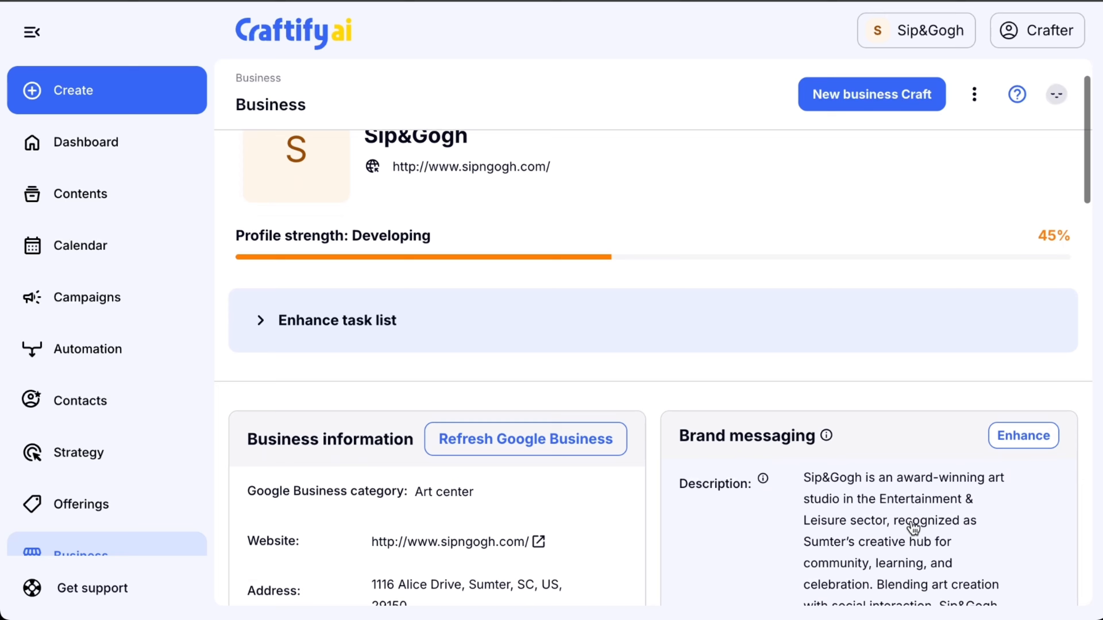
scroll(913, 528, "down", 10)
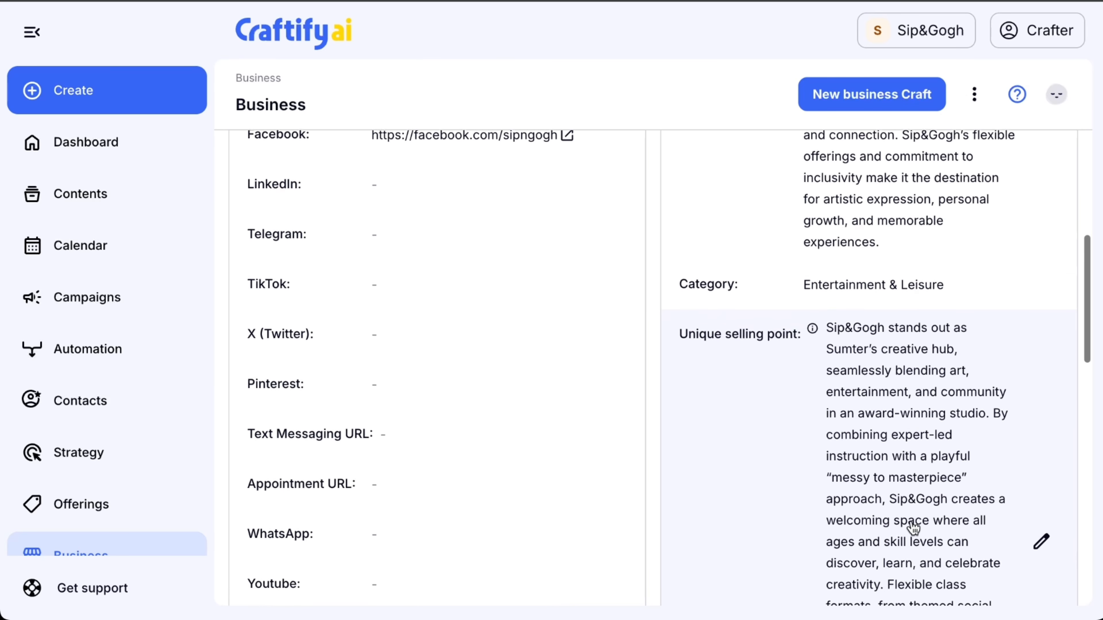
scroll(913, 527, "down", 10)
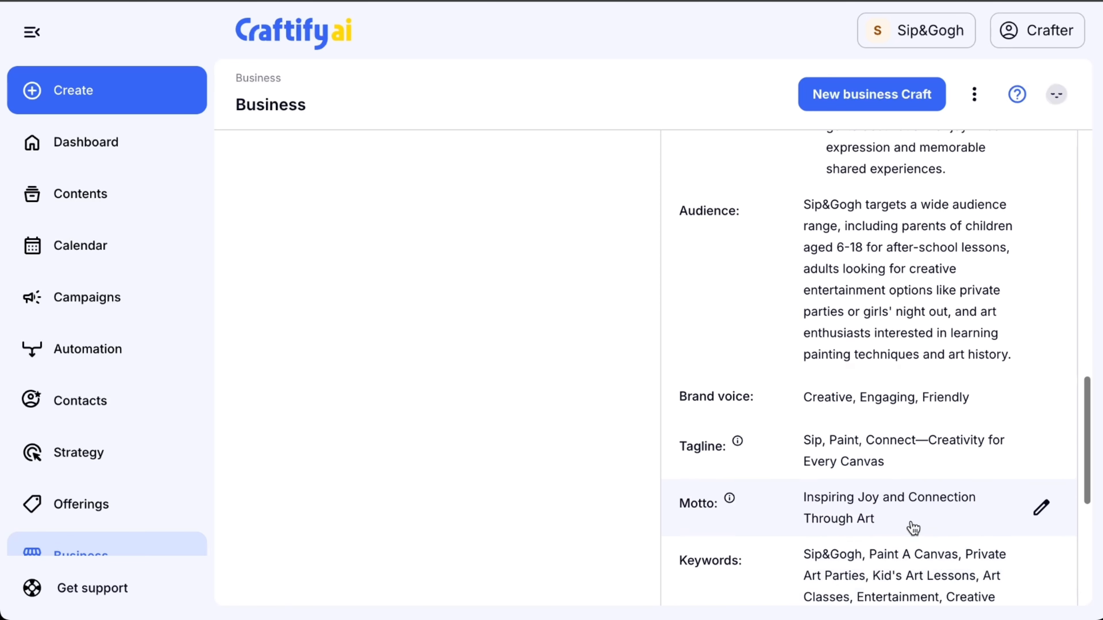
scroll(913, 528, "down", 3)
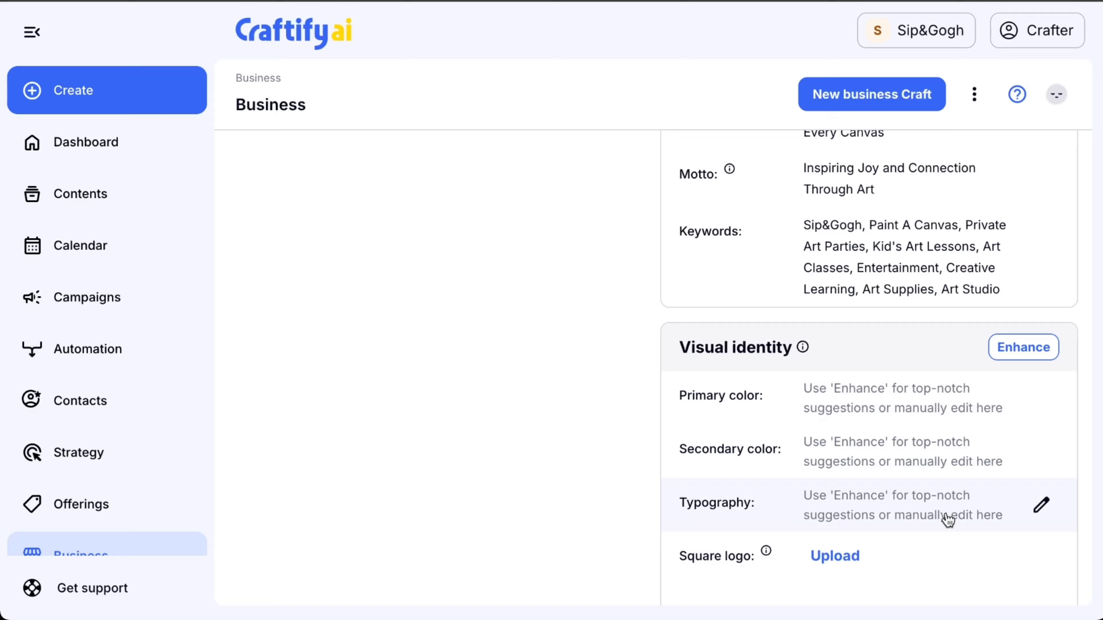
scroll(948, 519, "down", 1)
left_click(1016, 329)
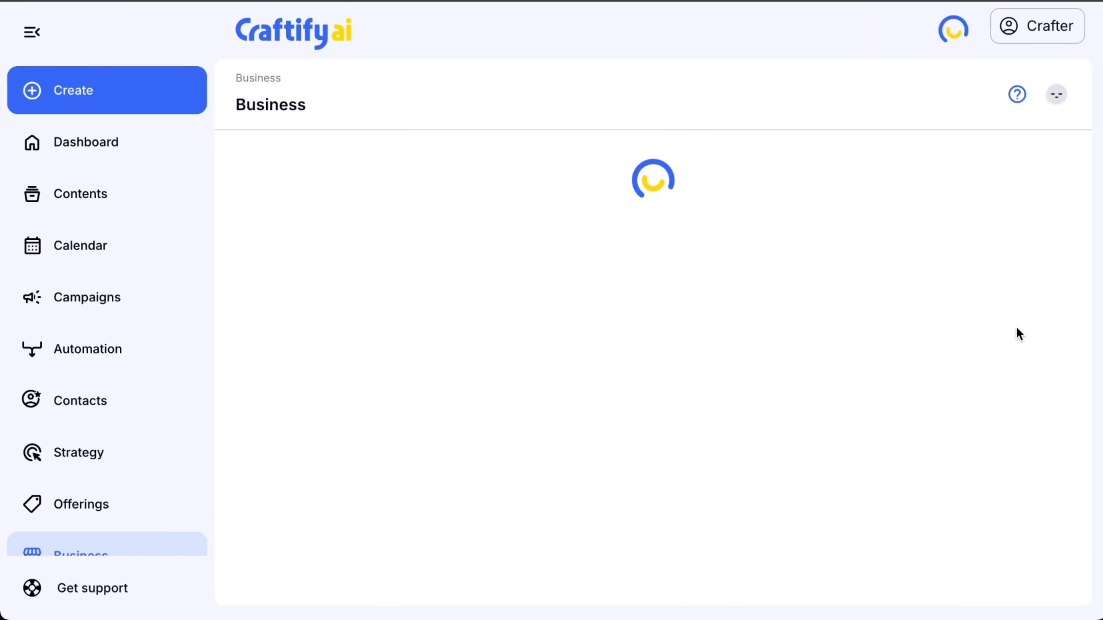
Change the primary color of the Vibrant Gold and Deep Violet option to magenta #C921A0, cycling through the RGB and HSL color formats.
scroll(798, 339, "down", 3)
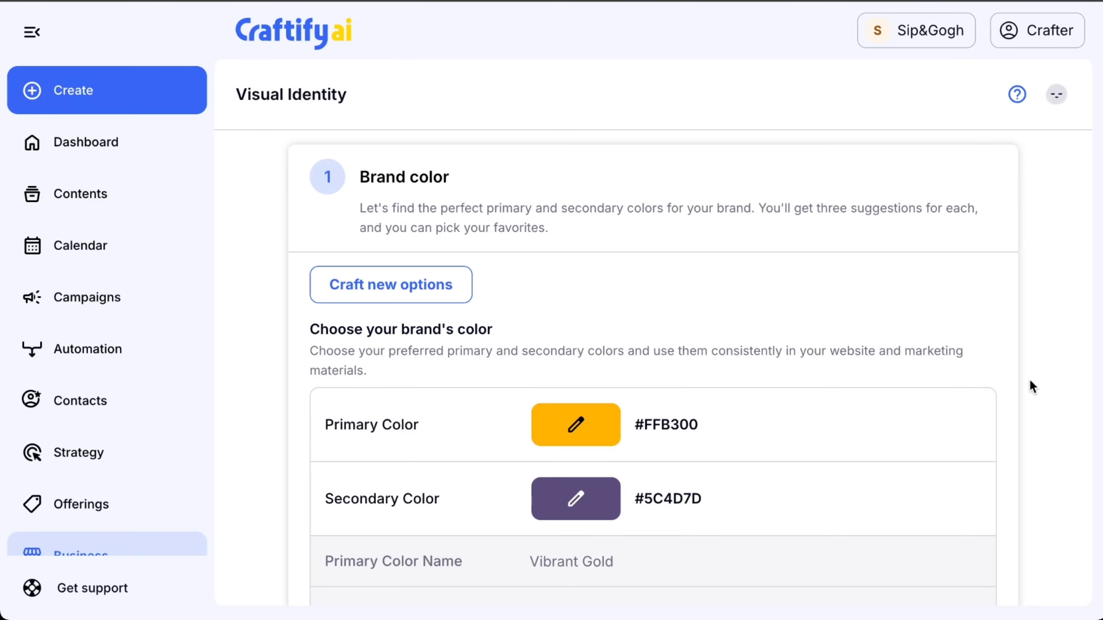
scroll(637, 541, "down", 3)
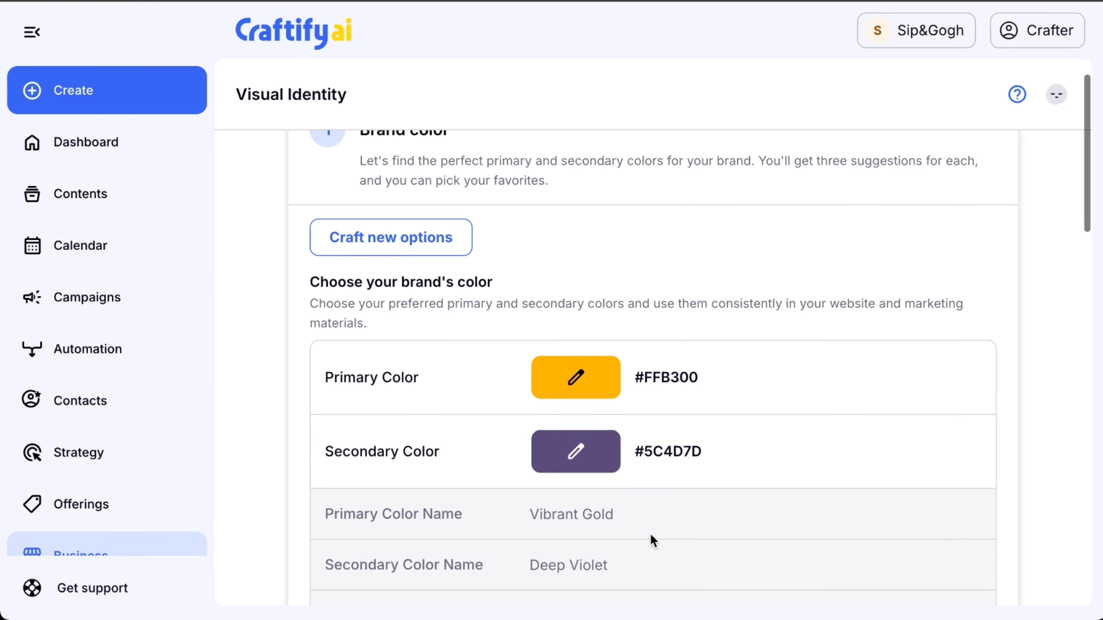
left_click(601, 369)
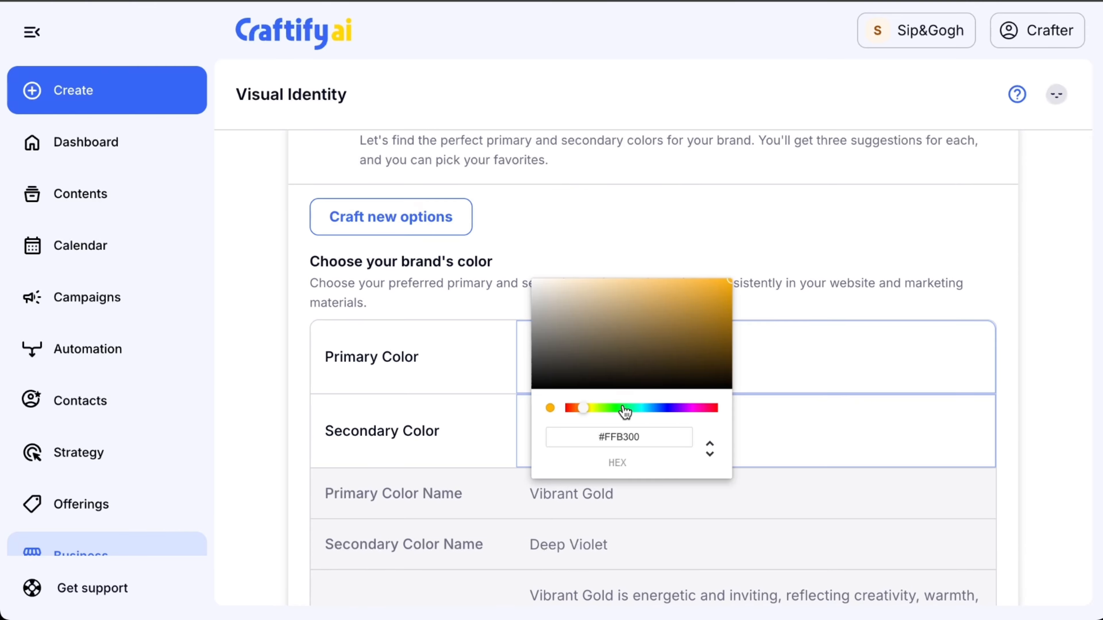
left_click_drag(625, 410, 702, 417)
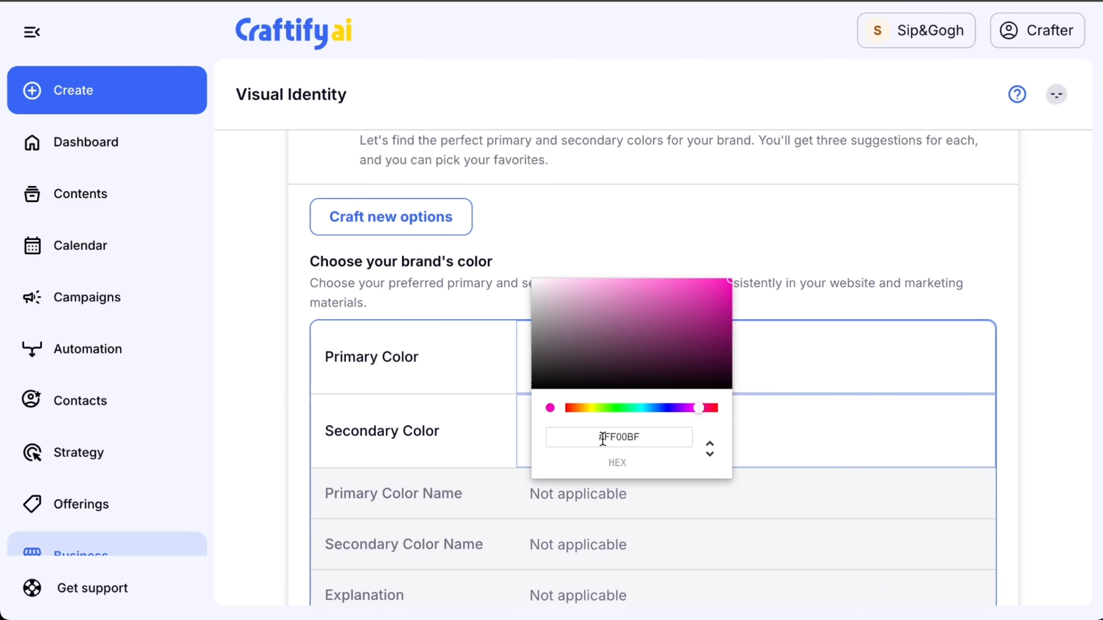
left_click(710, 454)
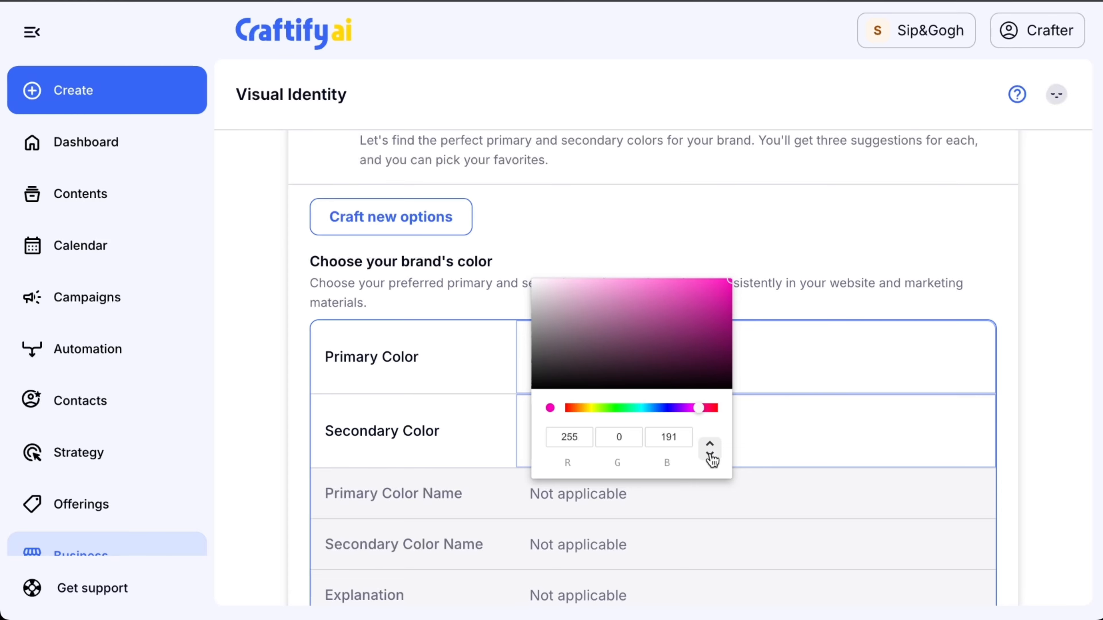
left_click(712, 458)
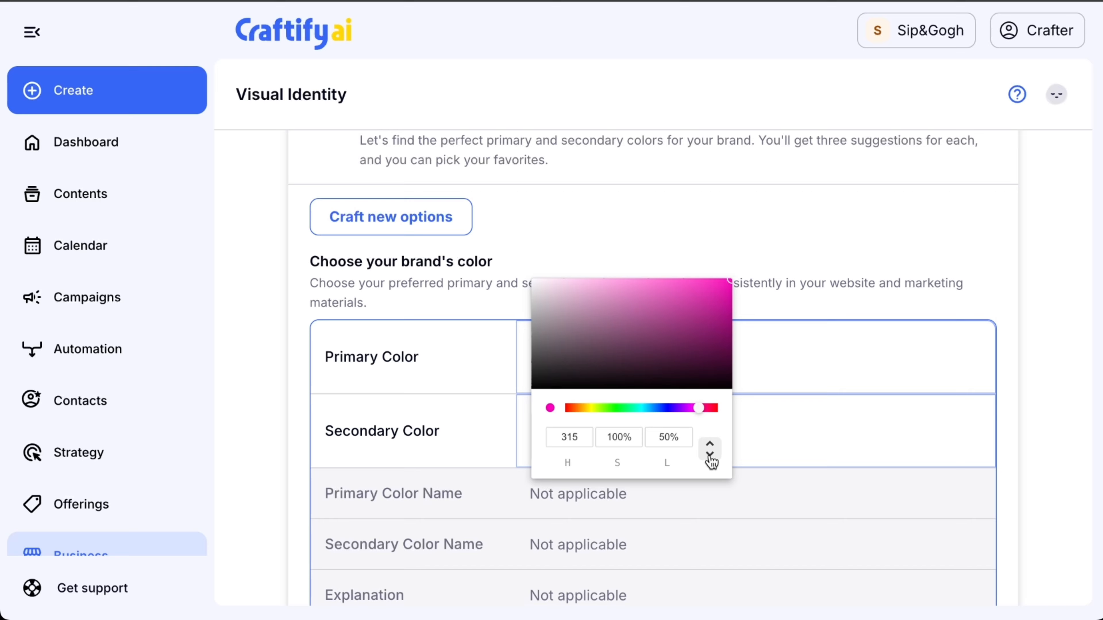
left_click(712, 459)
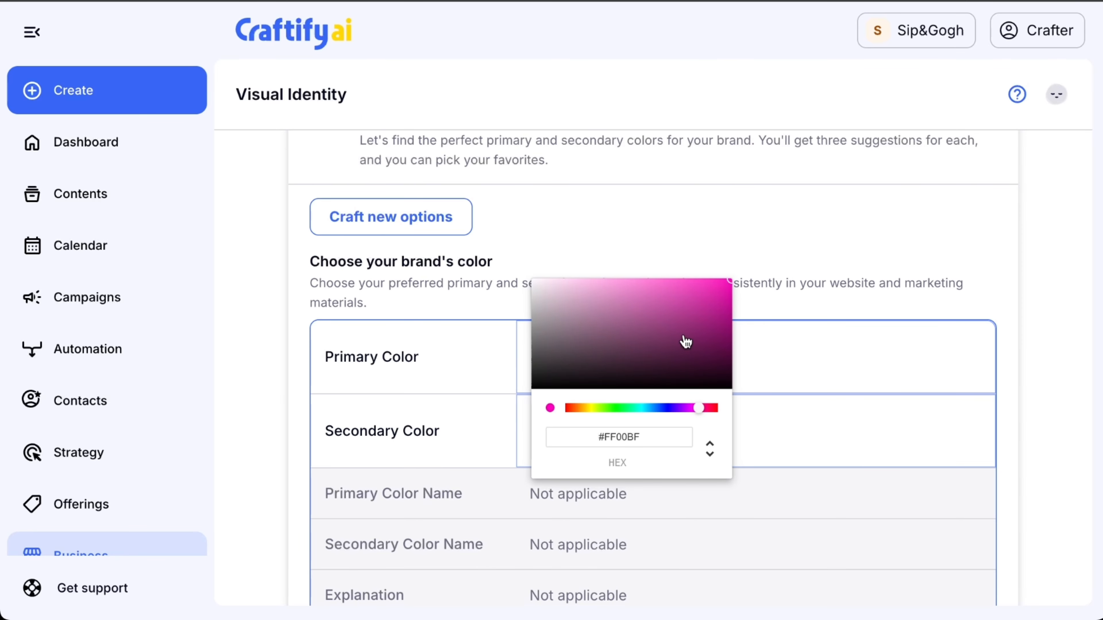
left_click_drag(694, 309, 699, 301)
left_click(809, 426)
Change the secondary color of the same brand color option to turquoise #1CD2C6.
left_click(552, 452)
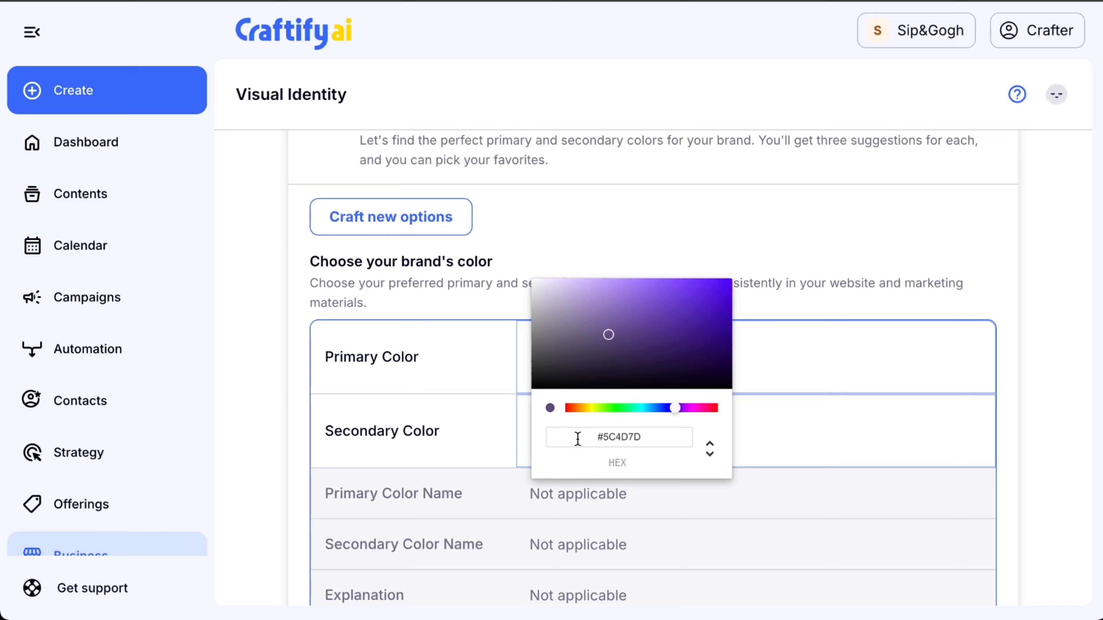
left_click_drag(669, 404, 642, 413)
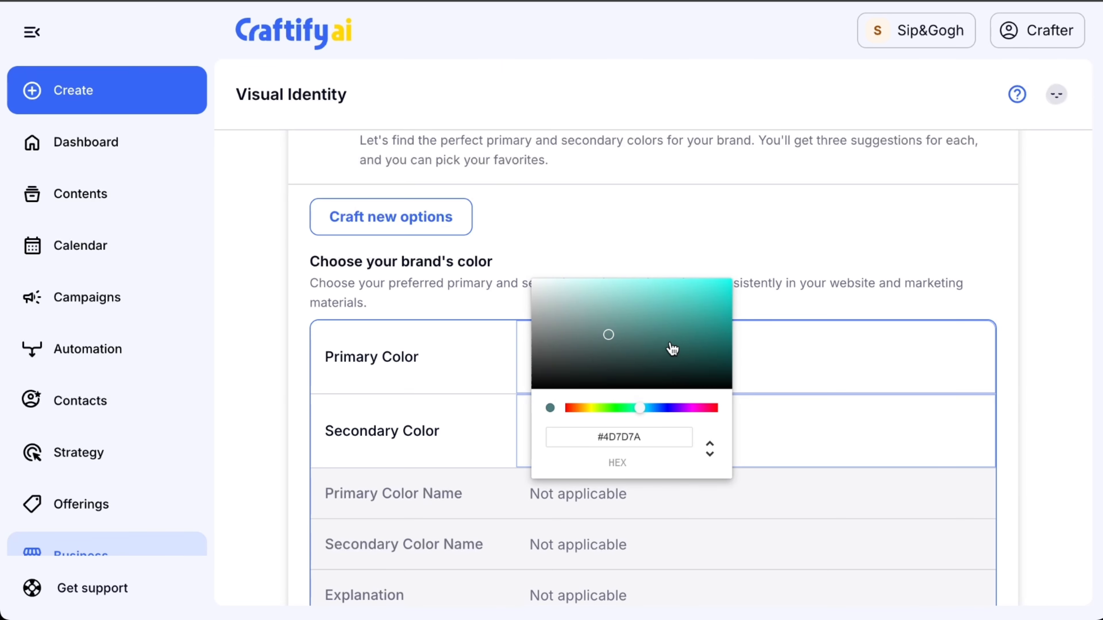
left_click(686, 311)
left_click(794, 425)
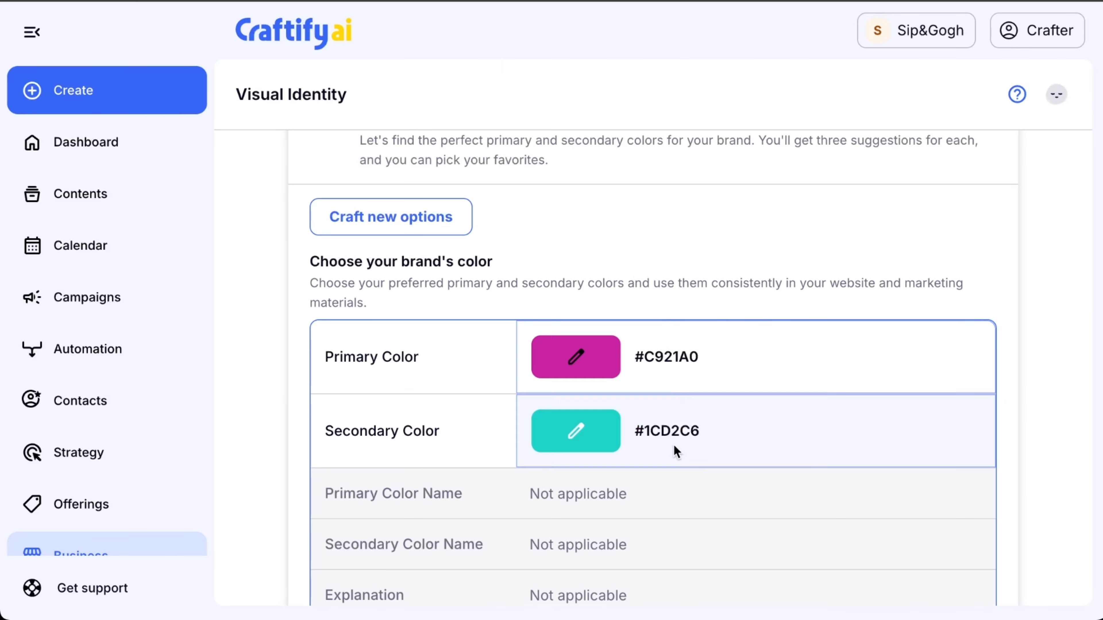
Compare the suggested color pairs, select Creative Teal #2EC4B6 with Coral Pop #FF6F61 and continue to brand typography.
scroll(650, 450, "down", 3)
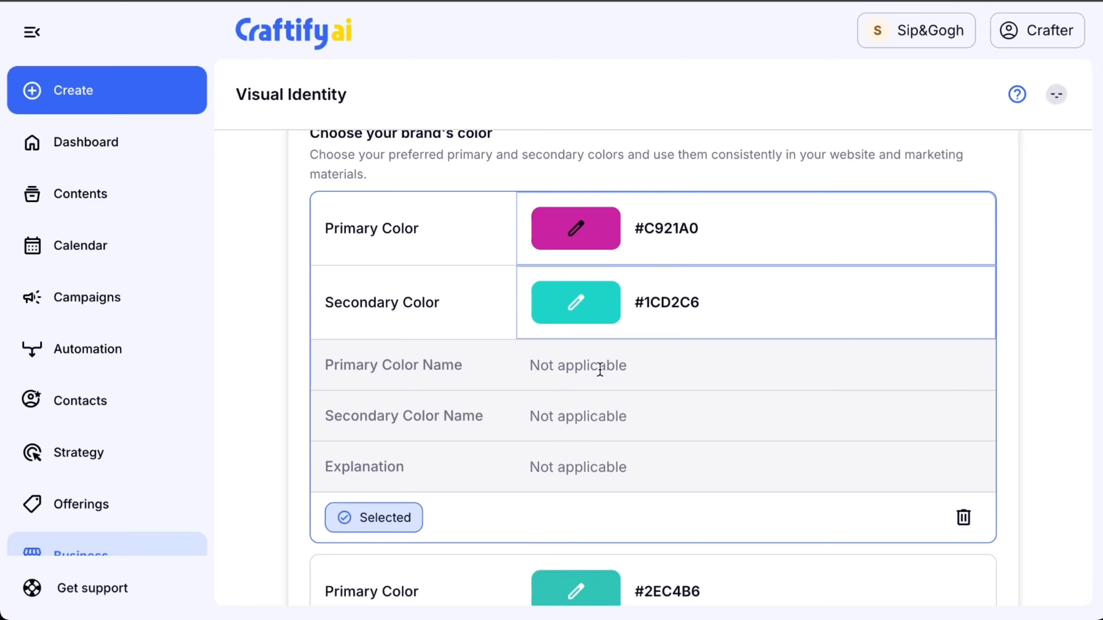
scroll(574, 499, "down", 2)
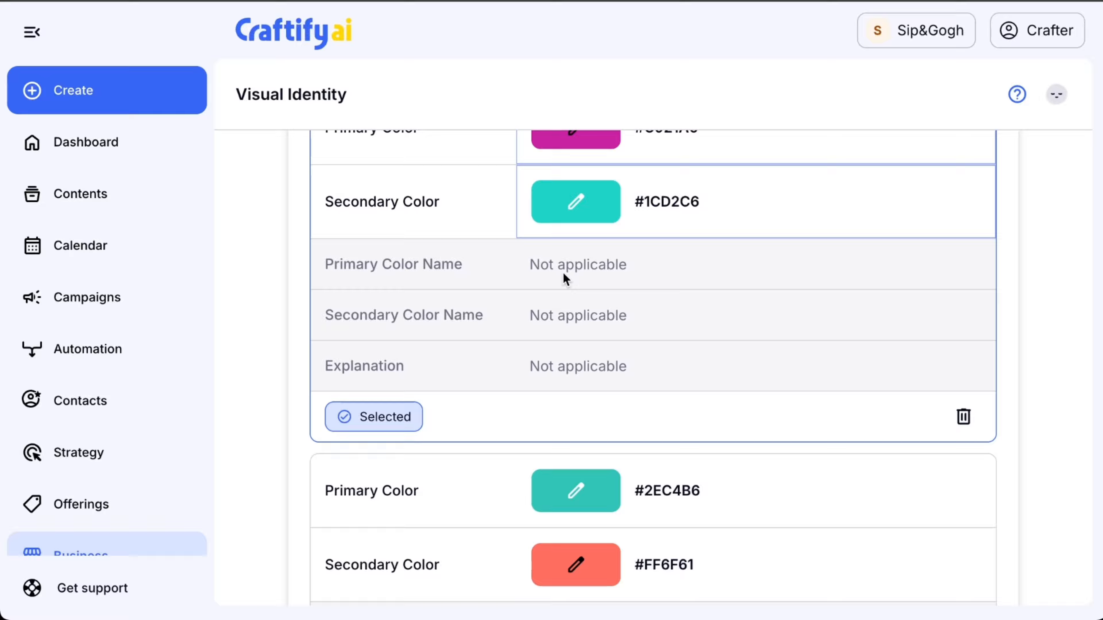
scroll(555, 250, "up", 3)
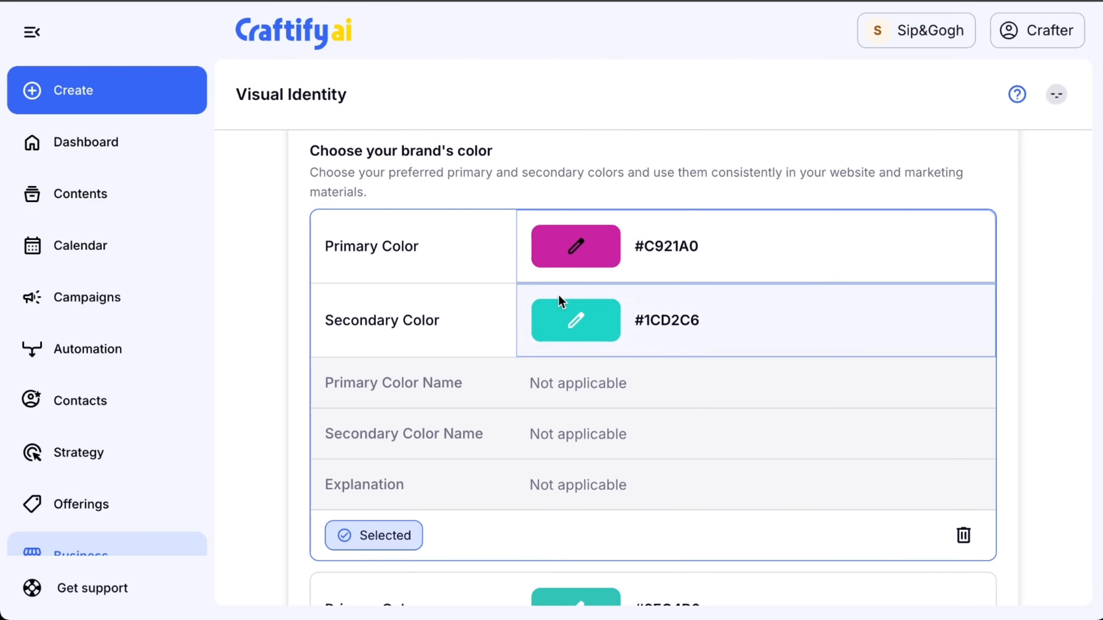
scroll(537, 402, "down", 7)
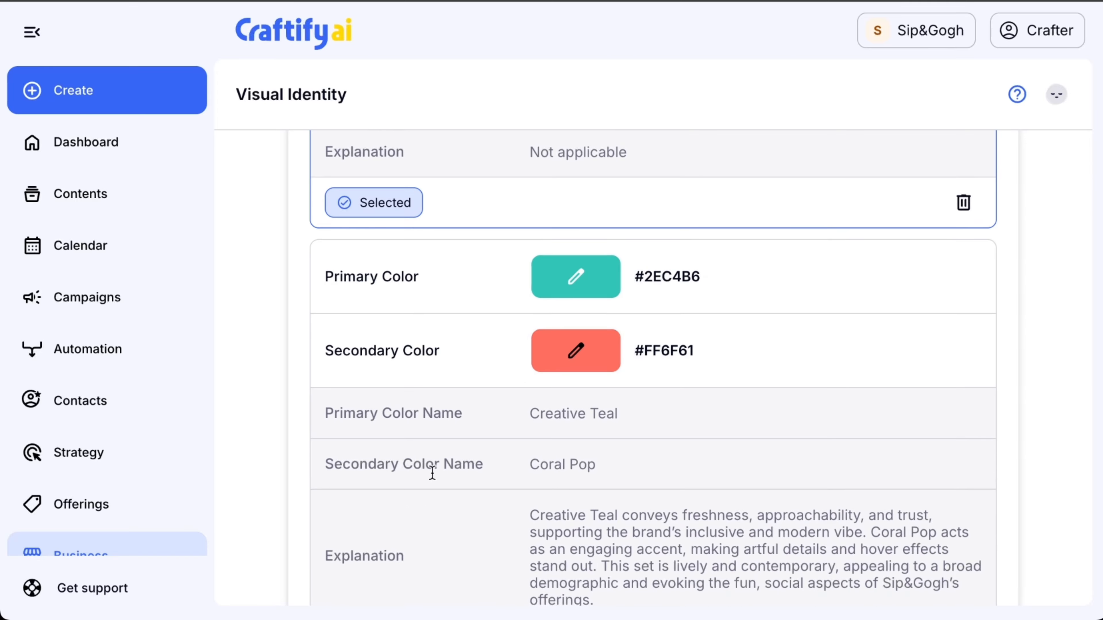
scroll(547, 428, "down", 15)
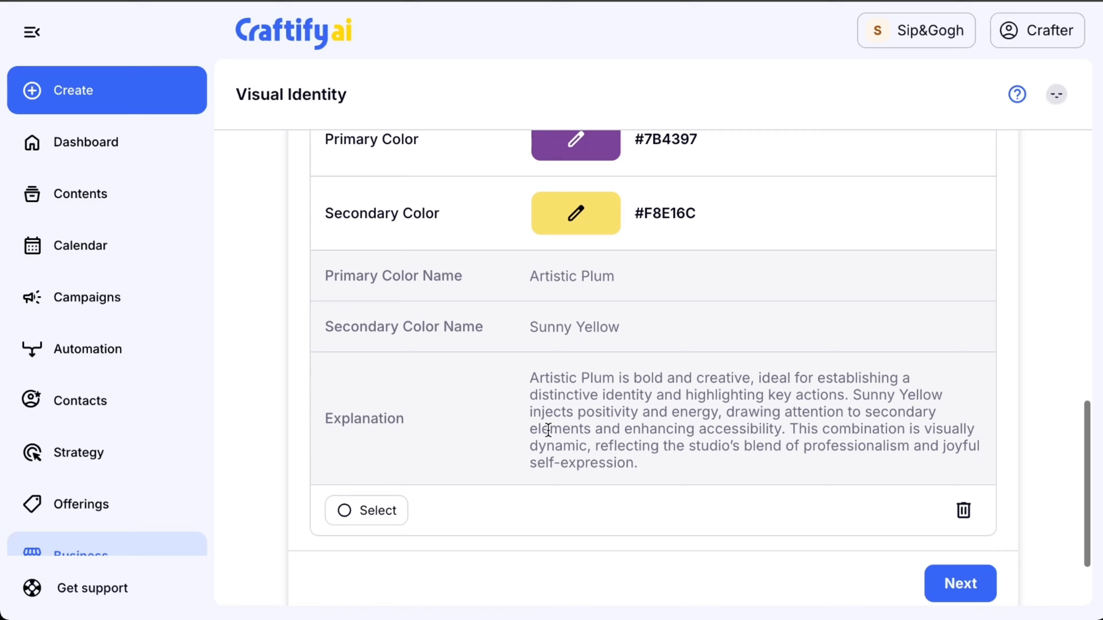
scroll(547, 428, "up", 14)
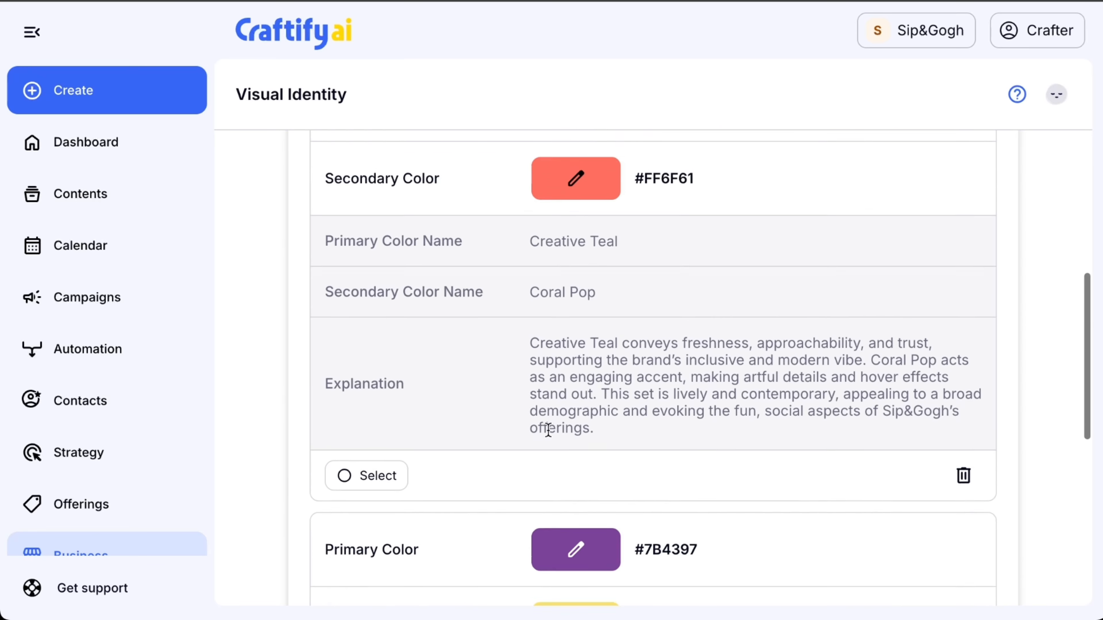
scroll(547, 428, "down", 2)
left_click(392, 517)
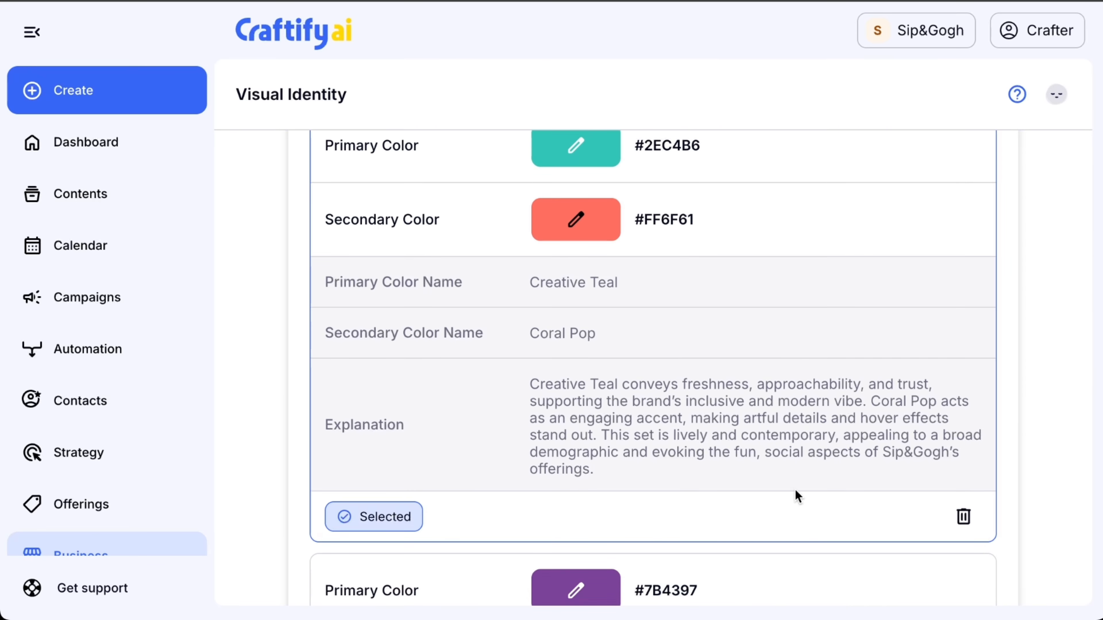
scroll(798, 496, "down", 8)
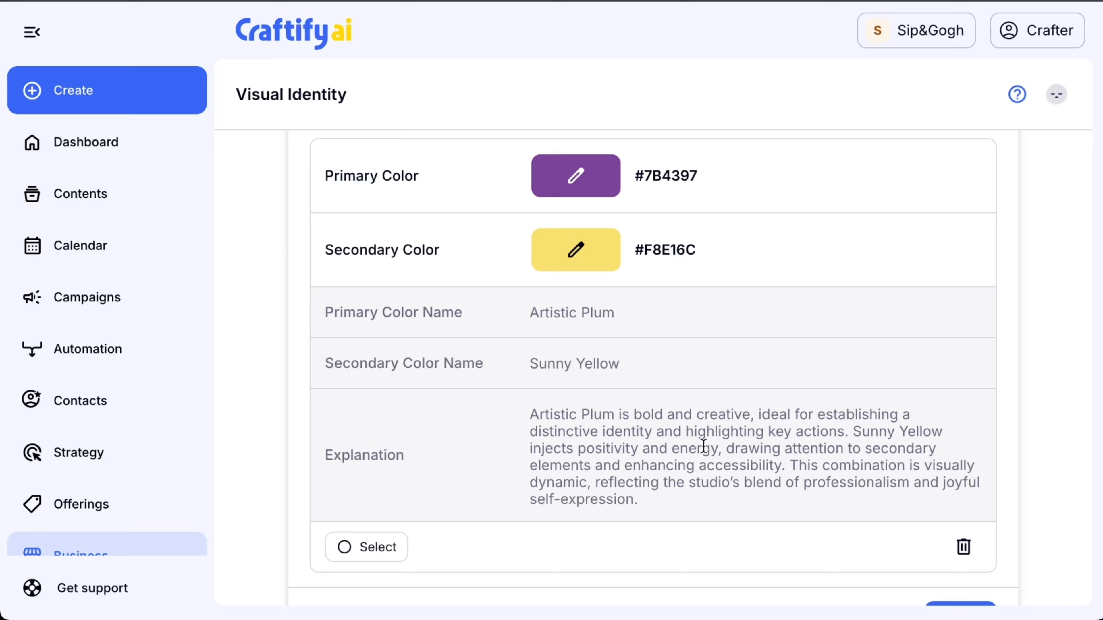
scroll(703, 446, "down", 2)
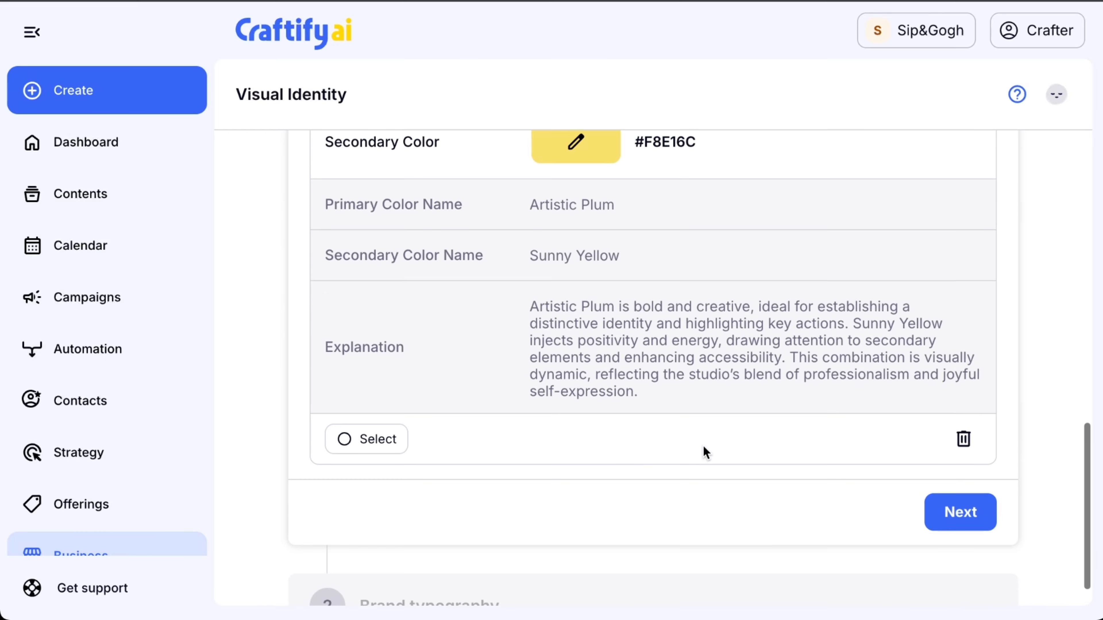
left_click(963, 513)
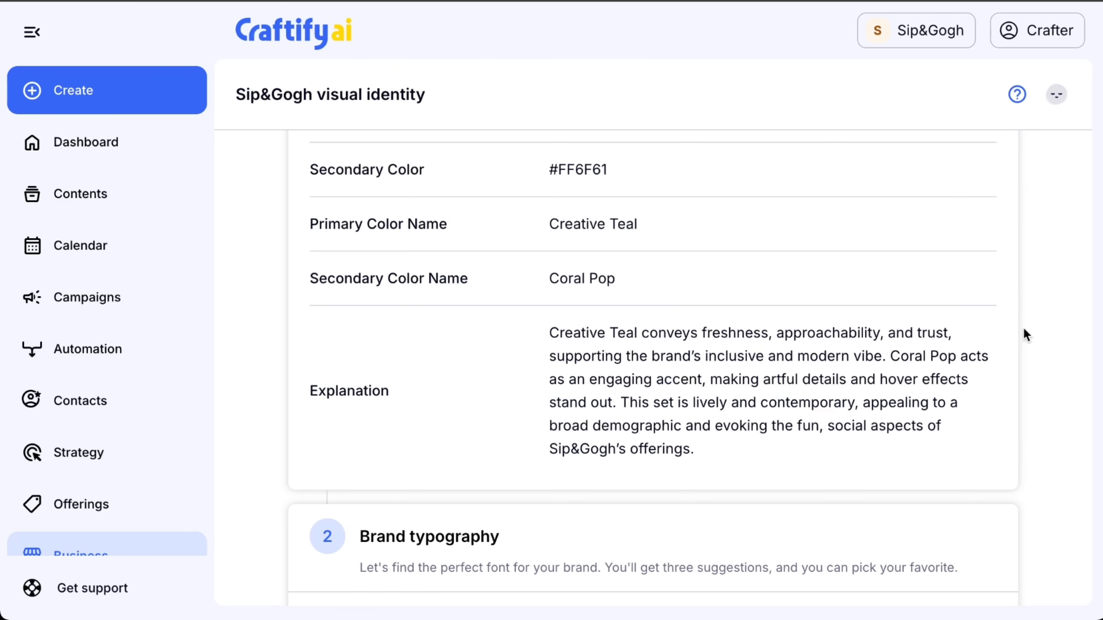
Compare the suggested brand fonts, select Montserrat and finish the visual identity enhancement.
scroll(1025, 335, "down", 2)
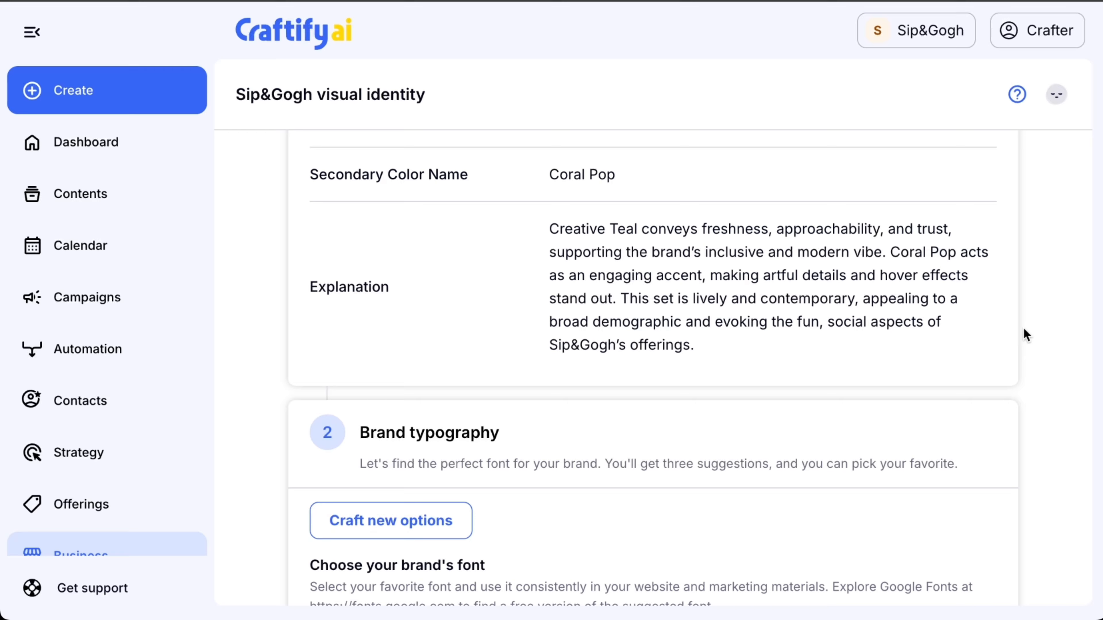
scroll(785, 356, "down", 3)
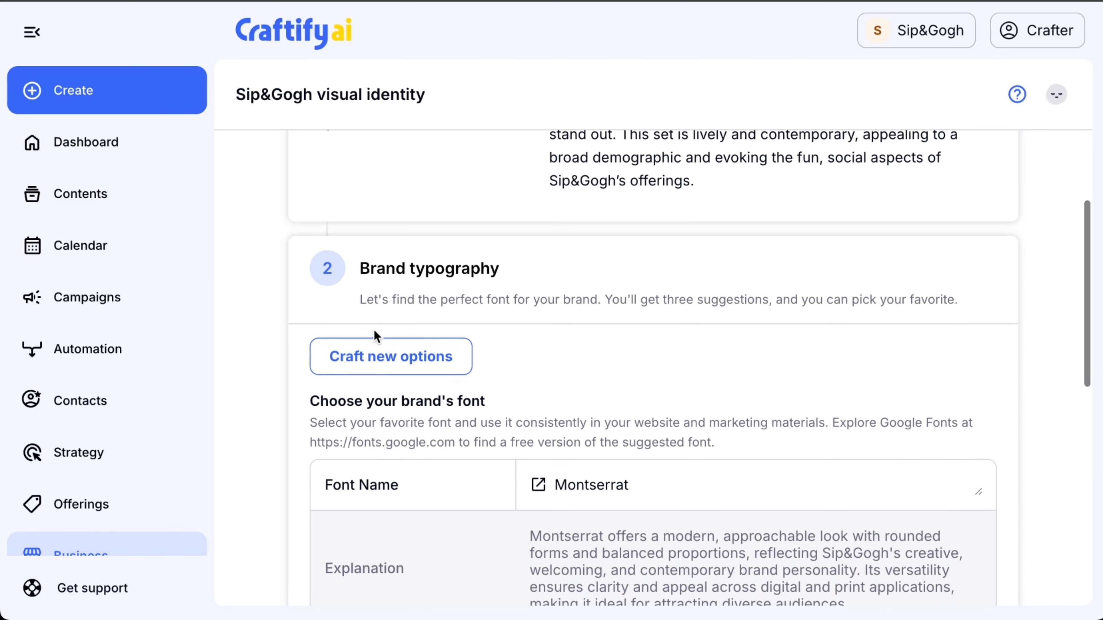
scroll(658, 395, "down", 4)
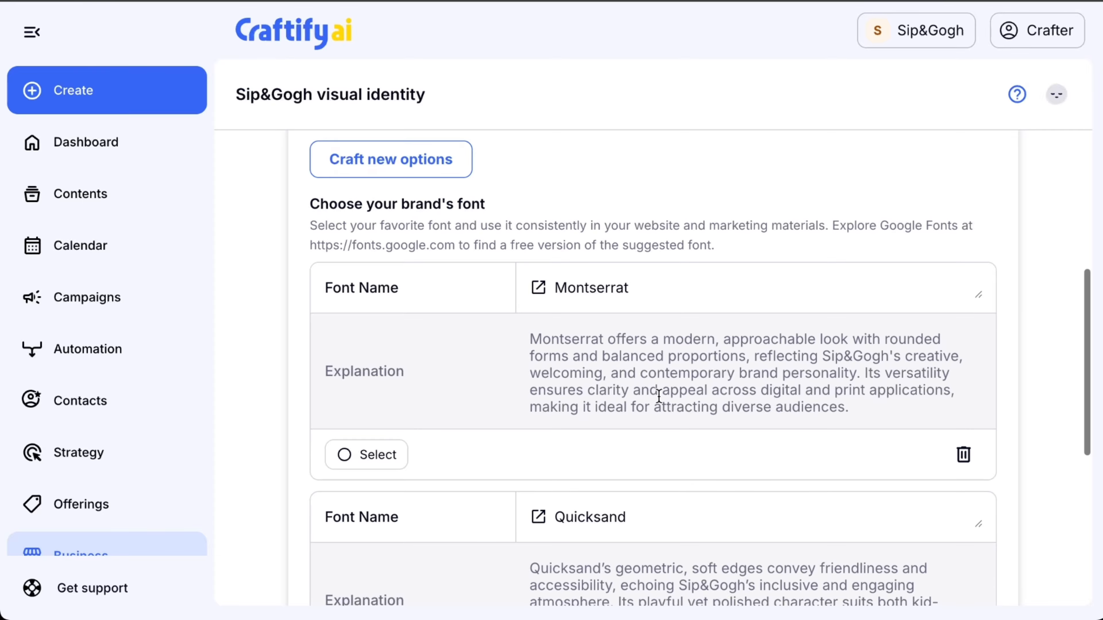
scroll(583, 381, "down", 6)
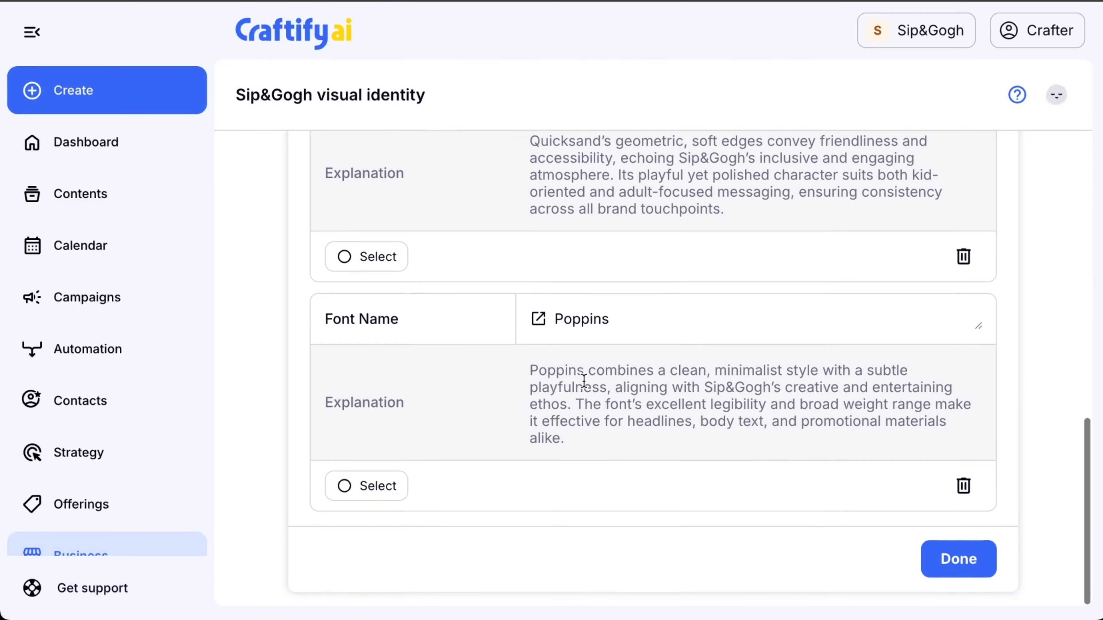
scroll(584, 385, "up", 6)
scroll(584, 381, "up", 3)
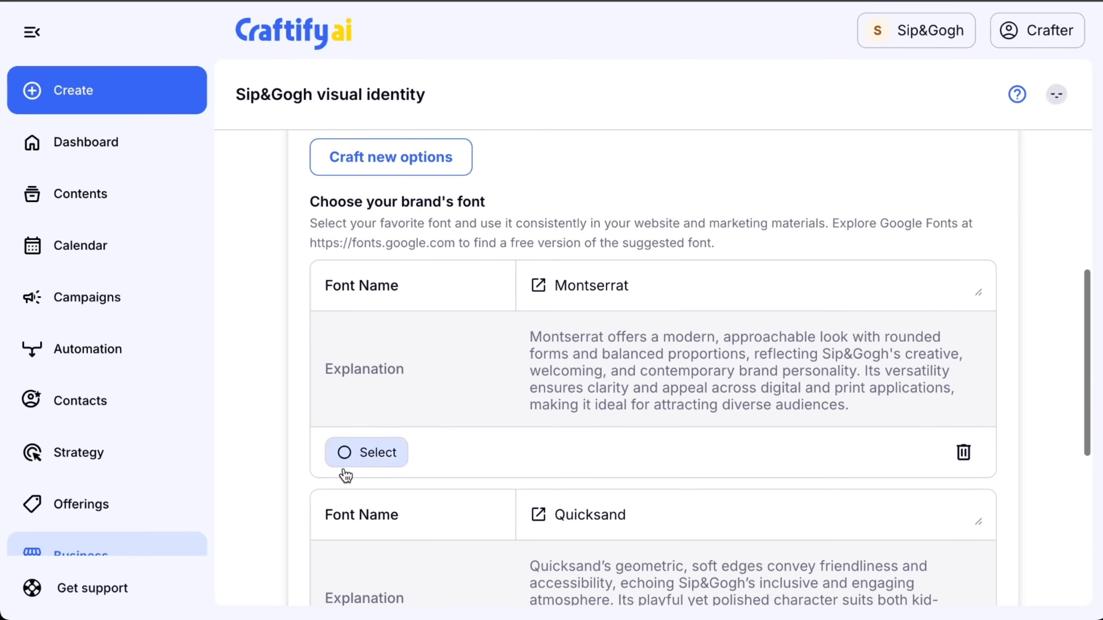
left_click(373, 462)
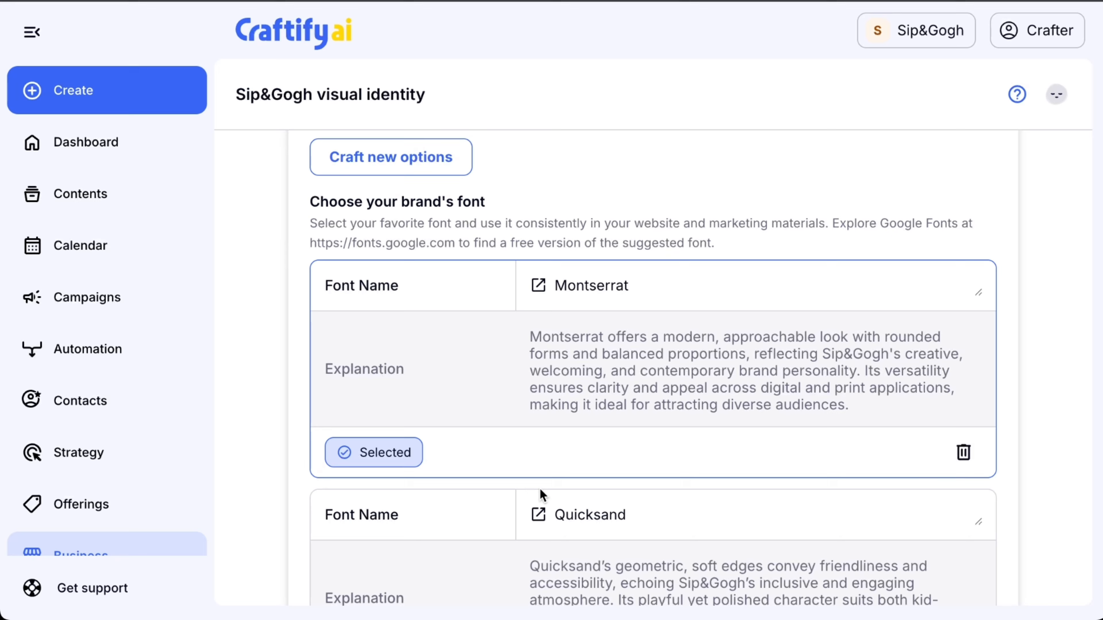
scroll(636, 428, "down", 9)
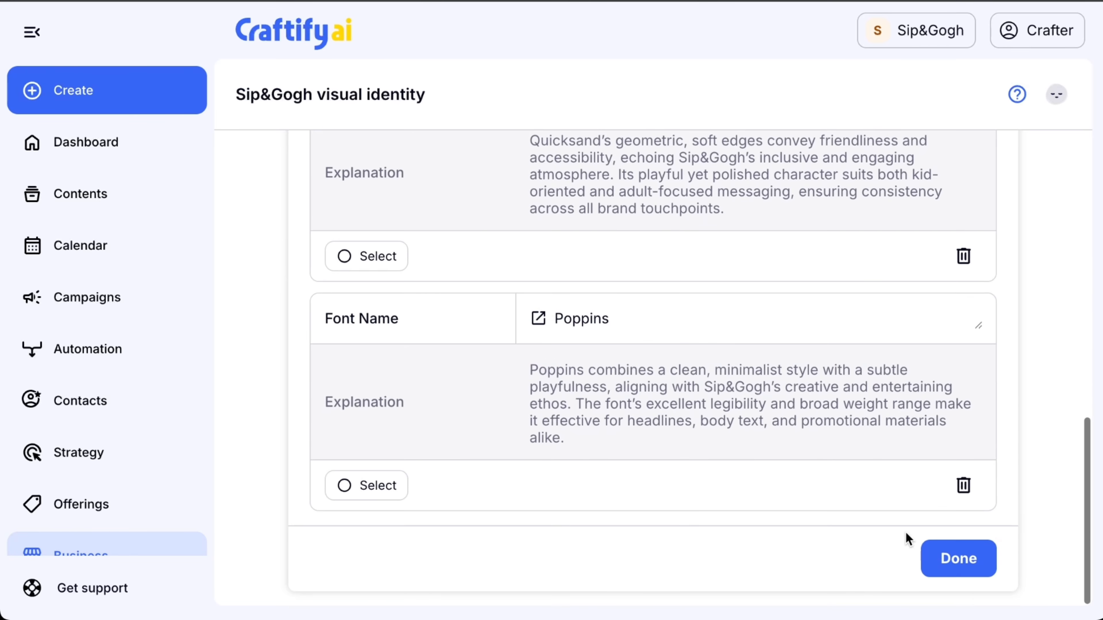
left_click(969, 561)
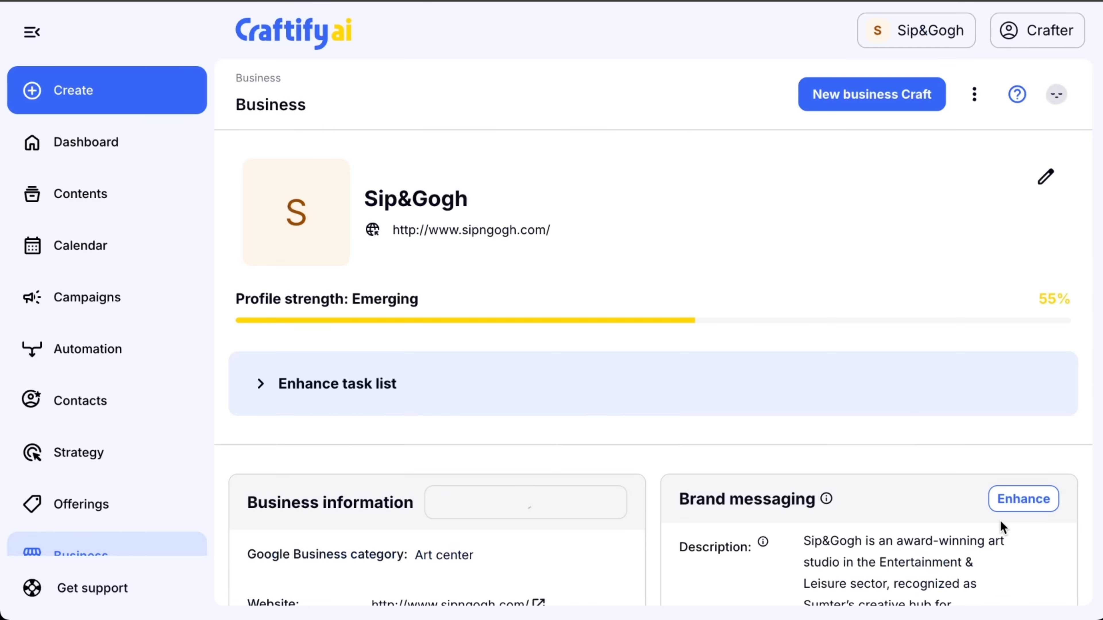
Upload sipngogh+logo.png as the square logo in the business profile's visual identity and save it.
scroll(999, 522, "down", 15)
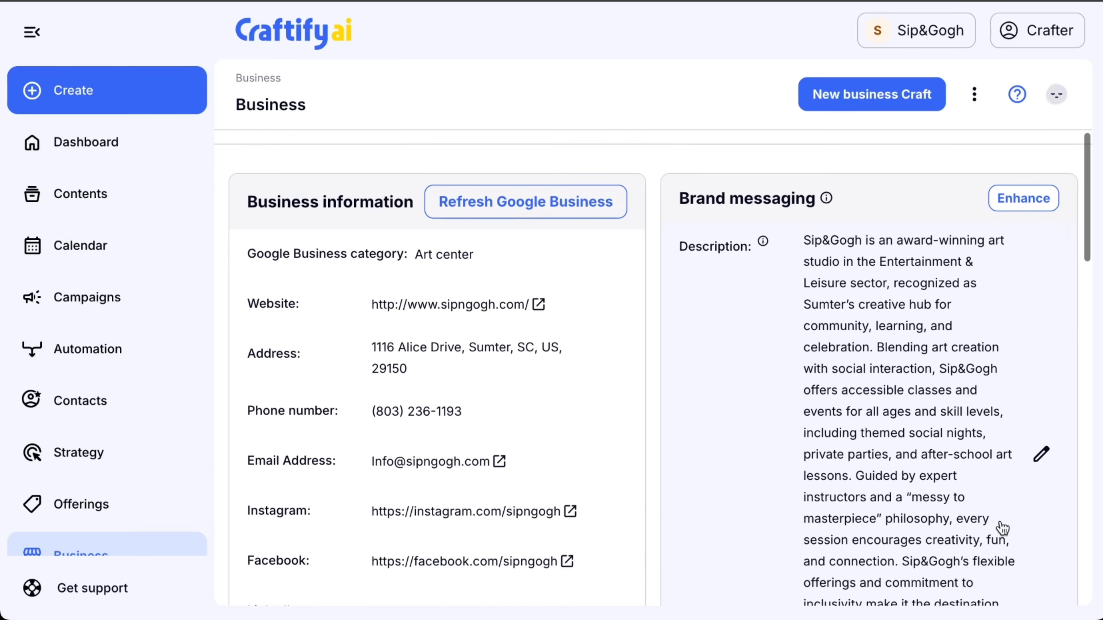
scroll(1002, 528, "down", 15)
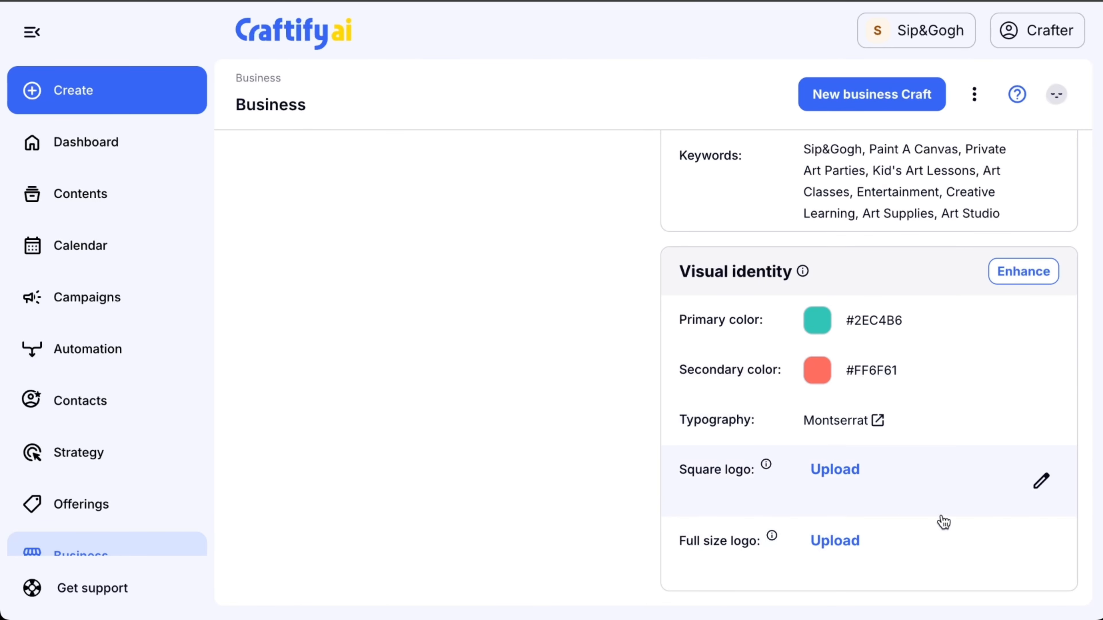
left_click(836, 476)
left_click(726, 194)
left_click(834, 420)
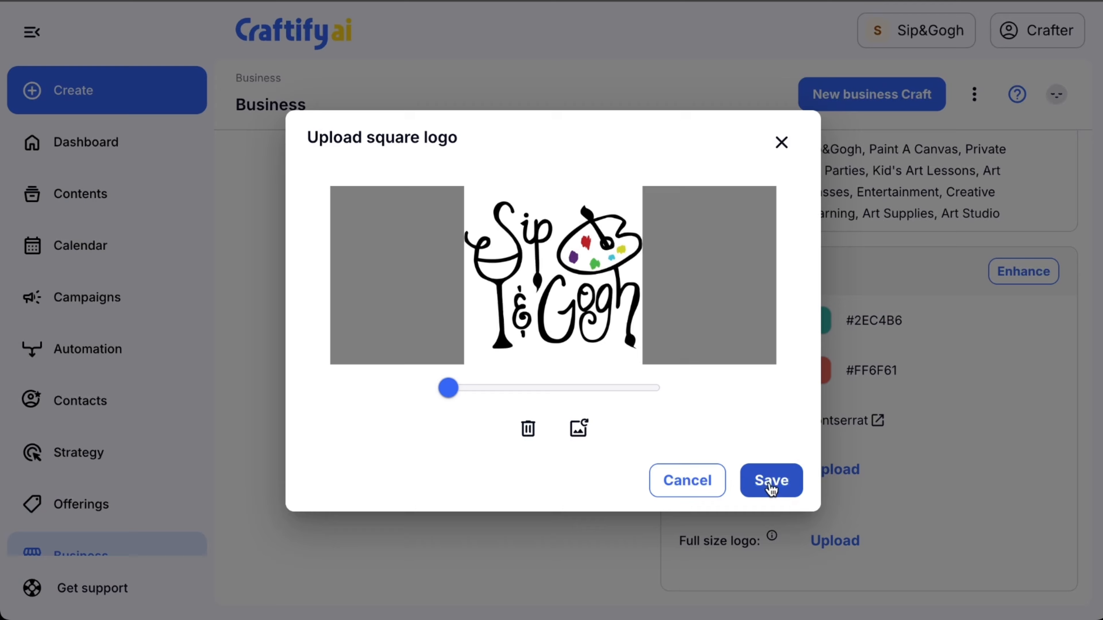
left_click(770, 490)
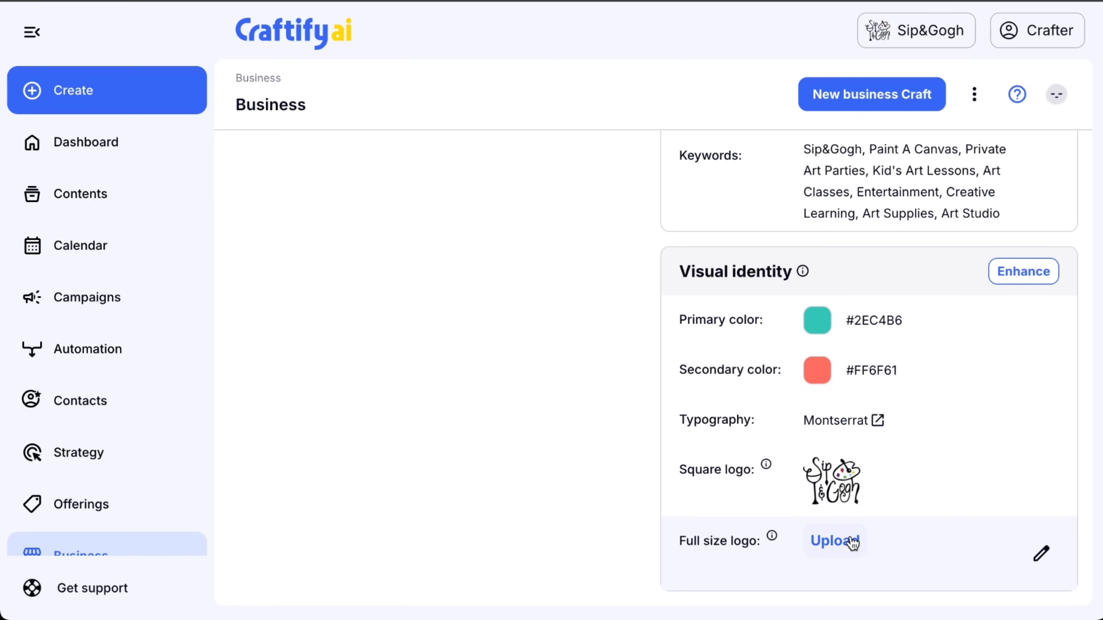
Upload sipngogh+logo.png from the Logo folder as the full size logo and save it.
left_click(854, 547)
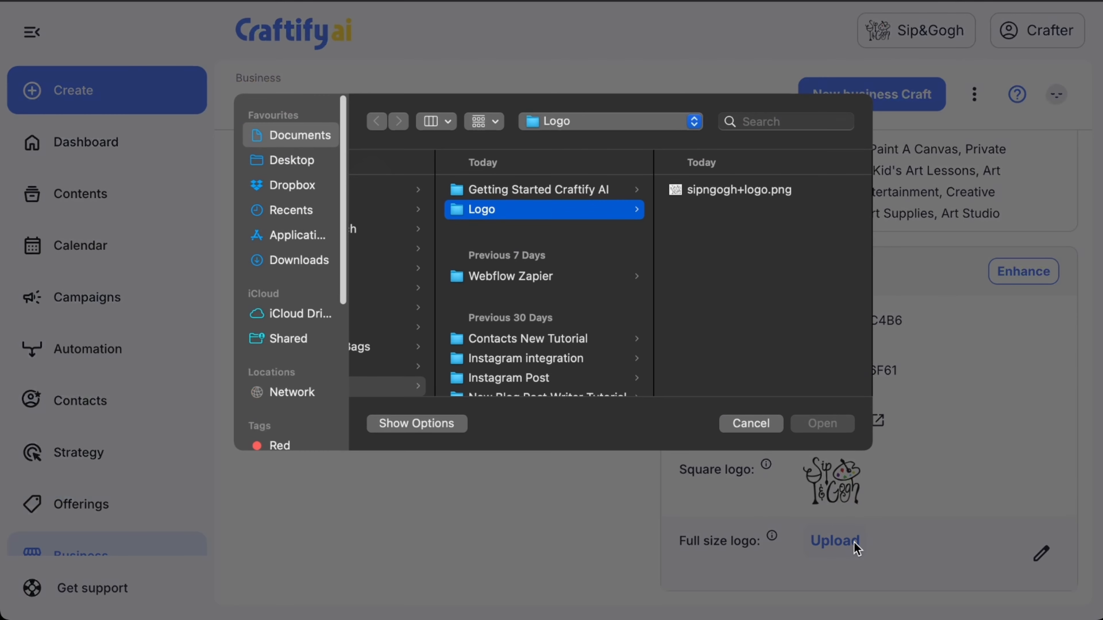
left_click(735, 187)
left_click(845, 427)
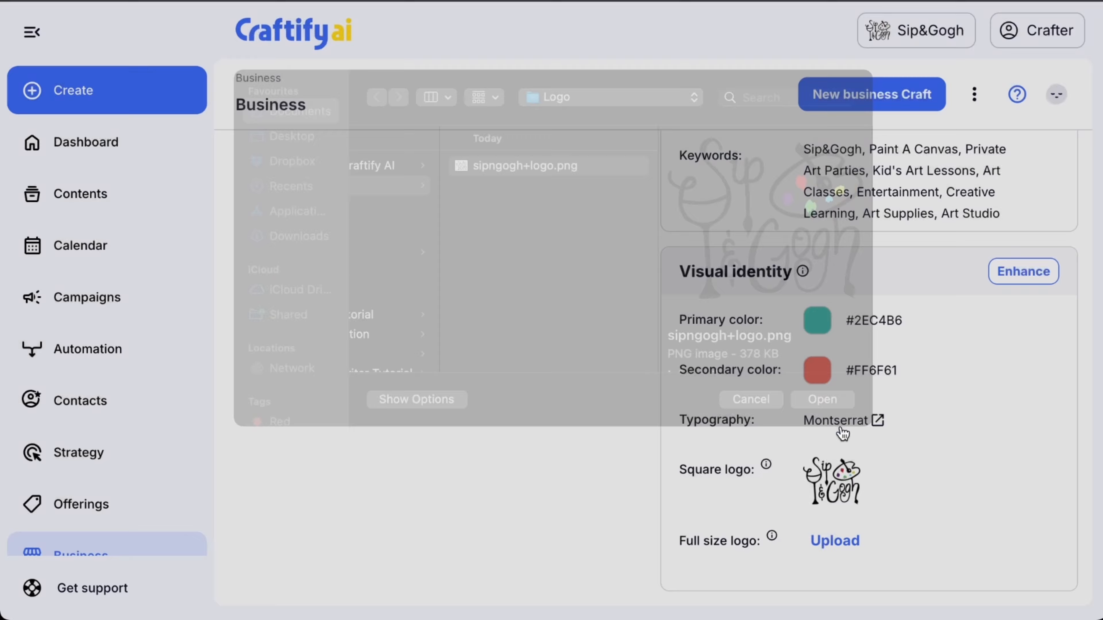
left_click(749, 480)
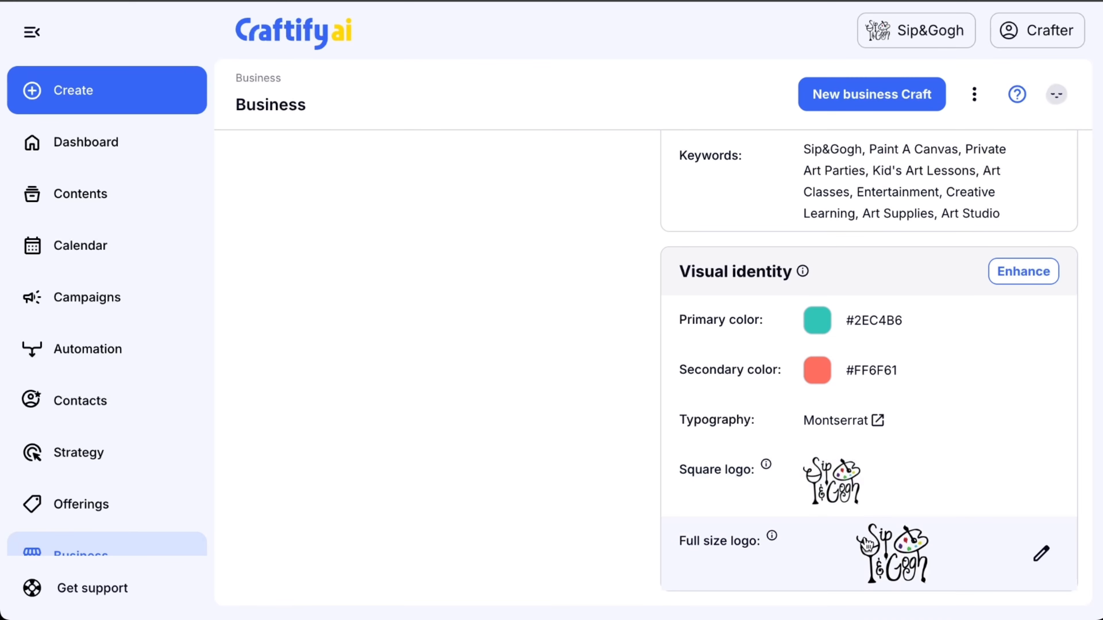
Expand the business profile's Enhance task list and review its open and completed tasks alongside the profile strength.
scroll(585, 414, "up", 10)
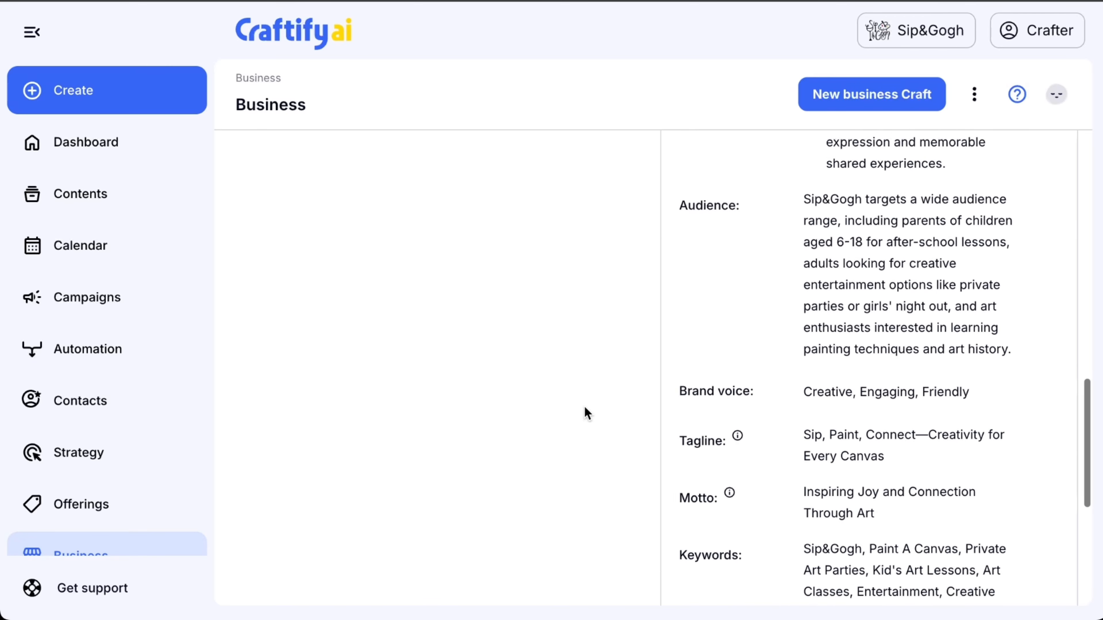
scroll(586, 414, "up", 10)
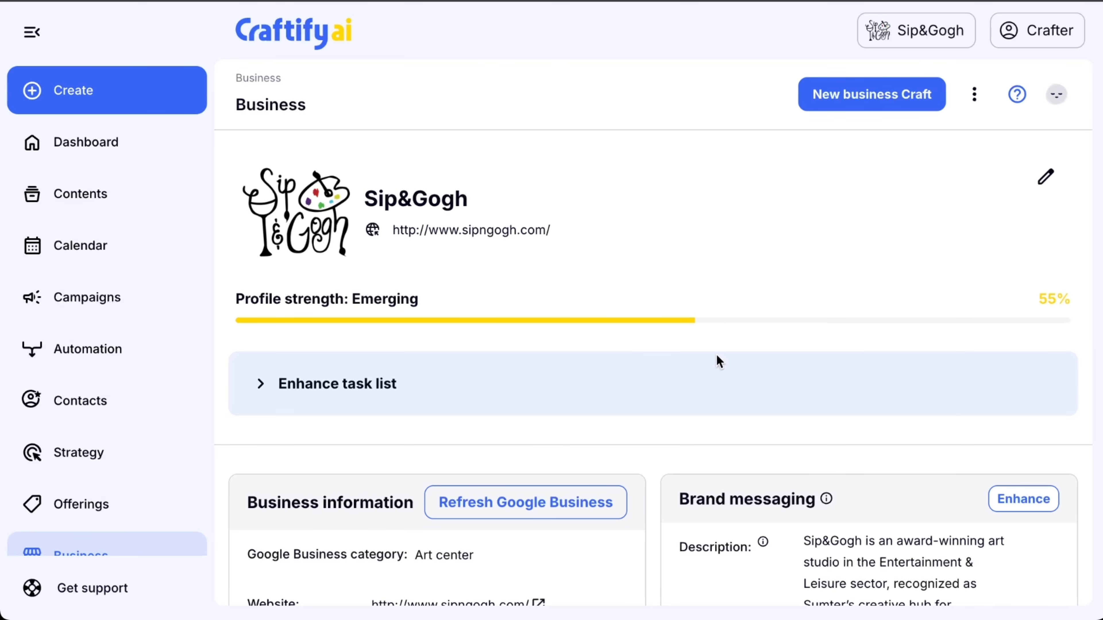
left_click(259, 384)
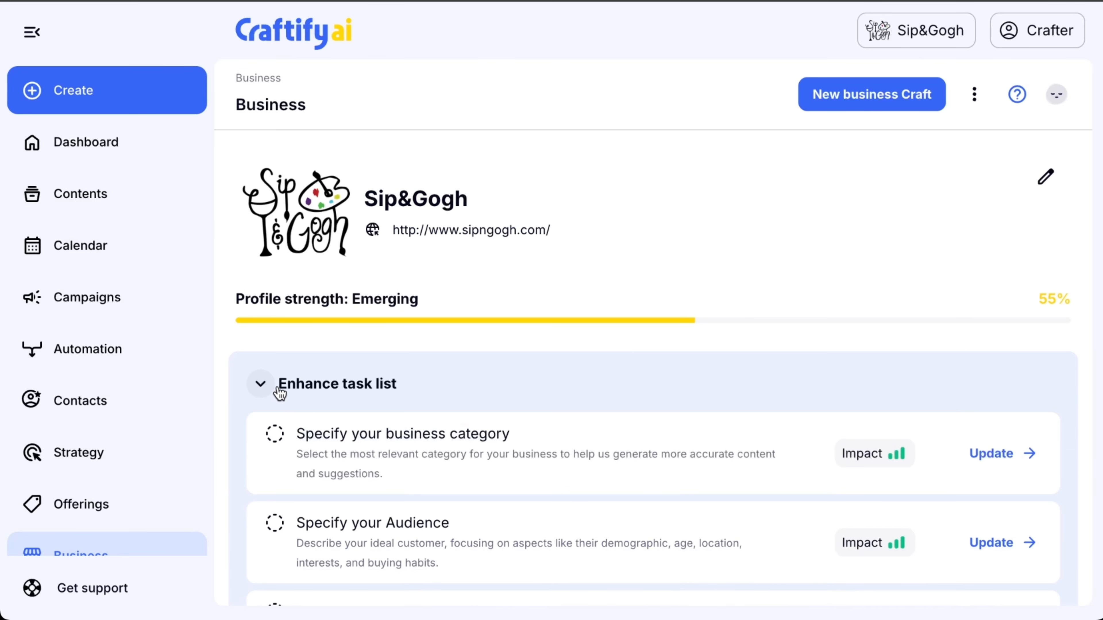
scroll(650, 400, "down", 4)
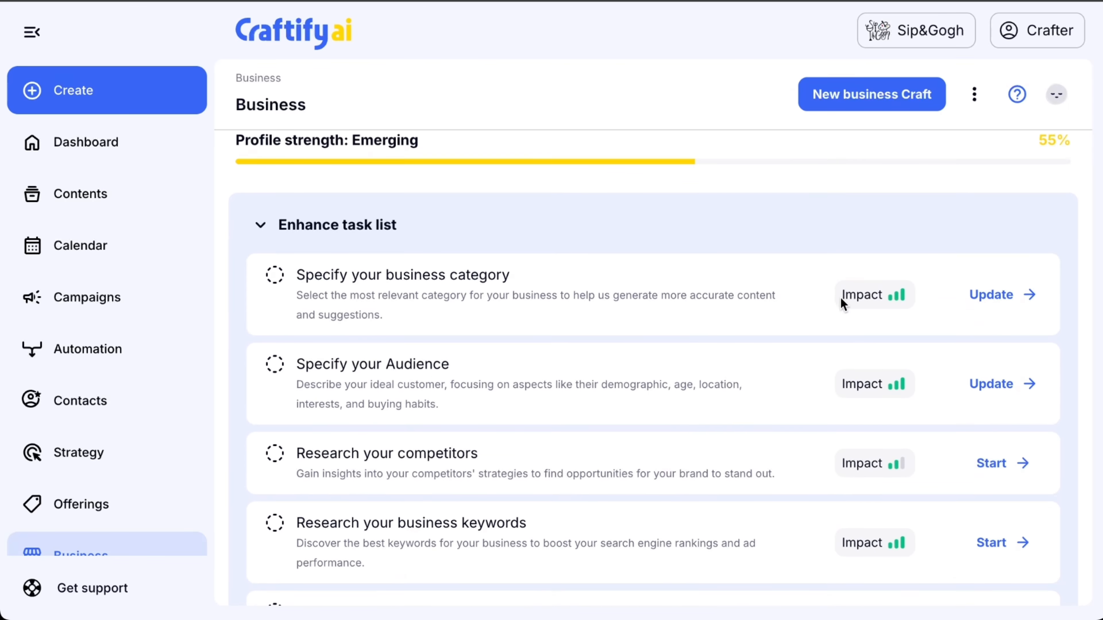
scroll(1024, 393, "down", 4)
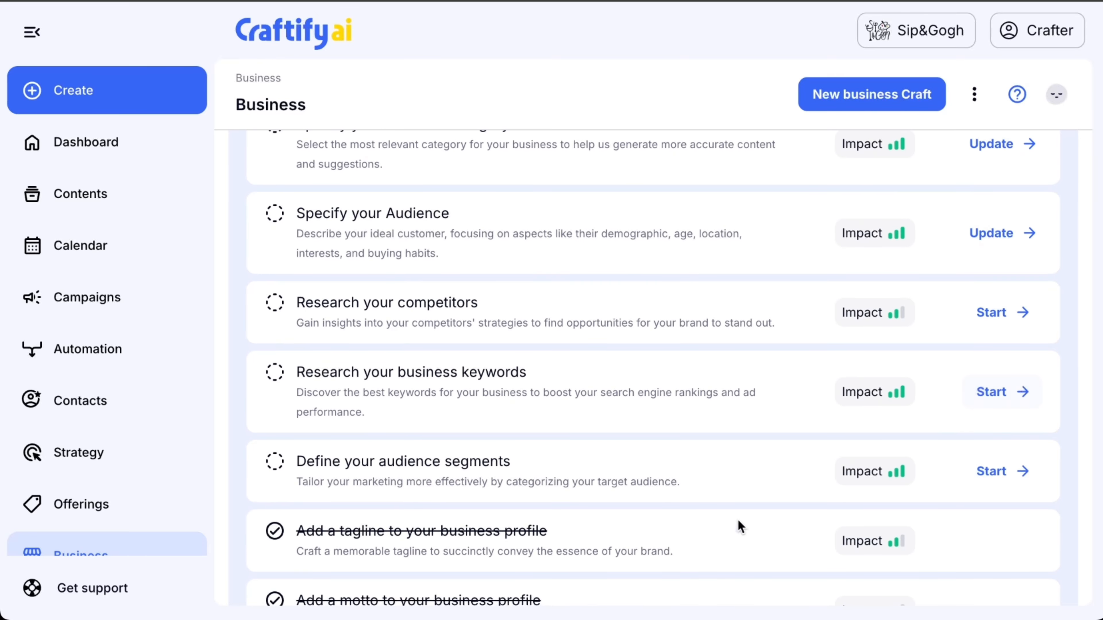
scroll(669, 429, "up", 5)
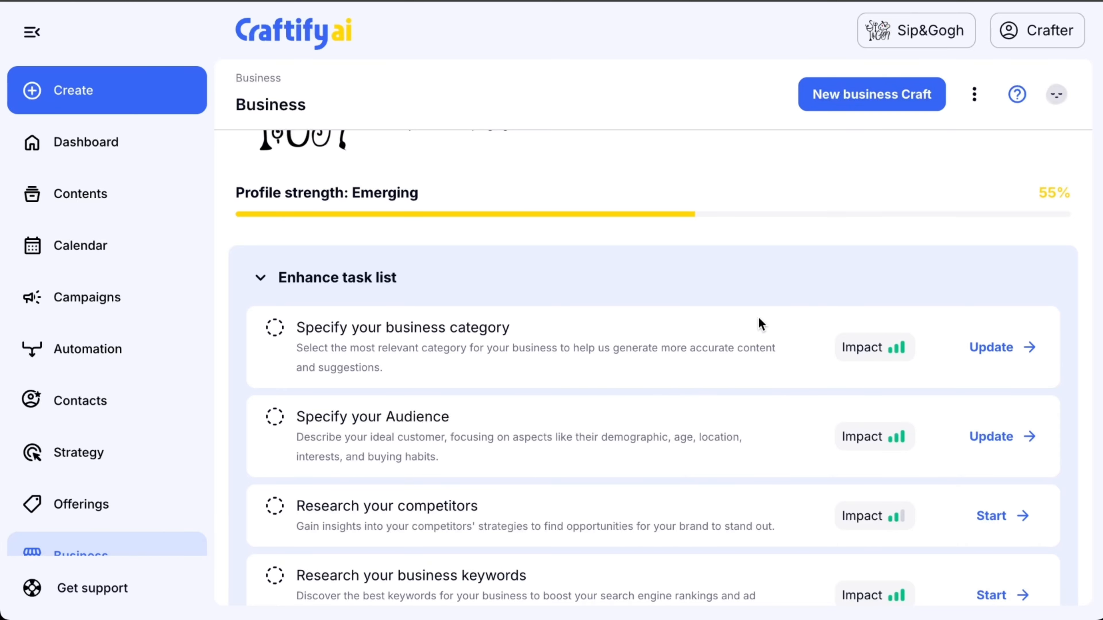
scroll(733, 414, "down", 2)
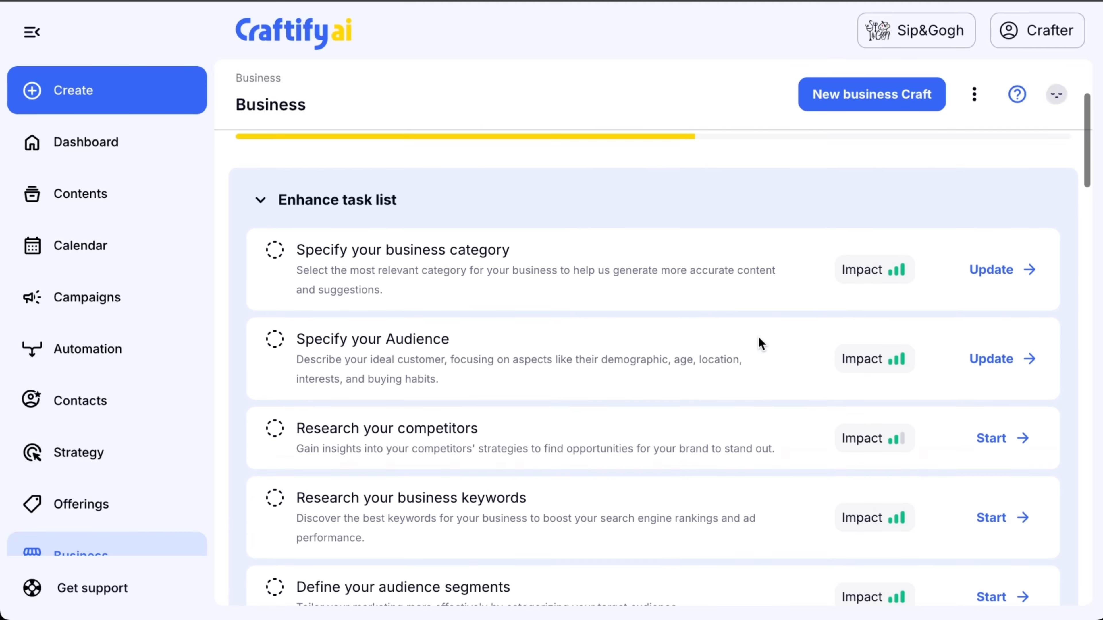
scroll(759, 337, "up", 2)
scroll(771, 276, "up", 1)
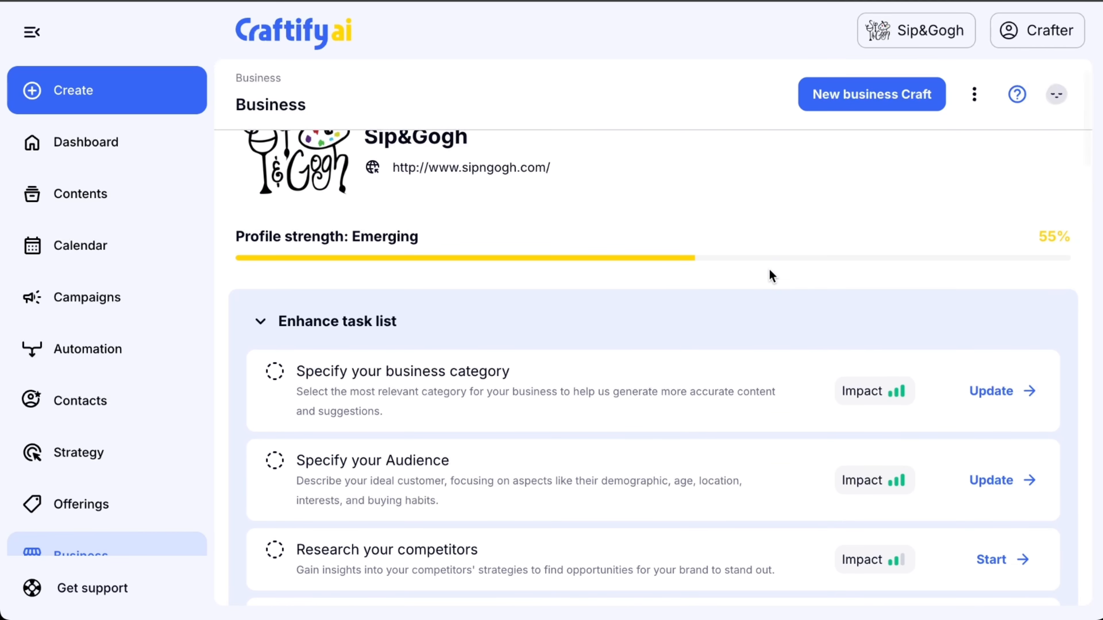